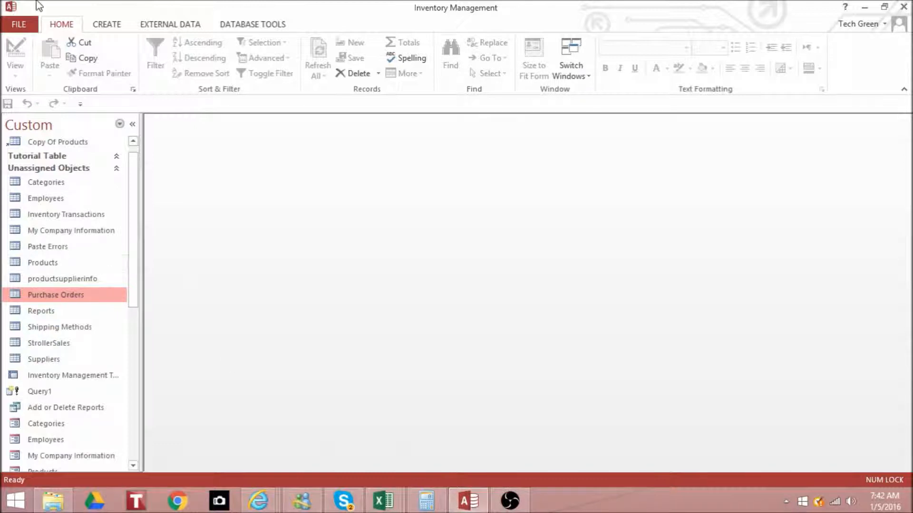
Create a new query in design view containing the Purchase Orders and Suppliers tables
{"action": "left_click", "coordinate": [114, 29]}
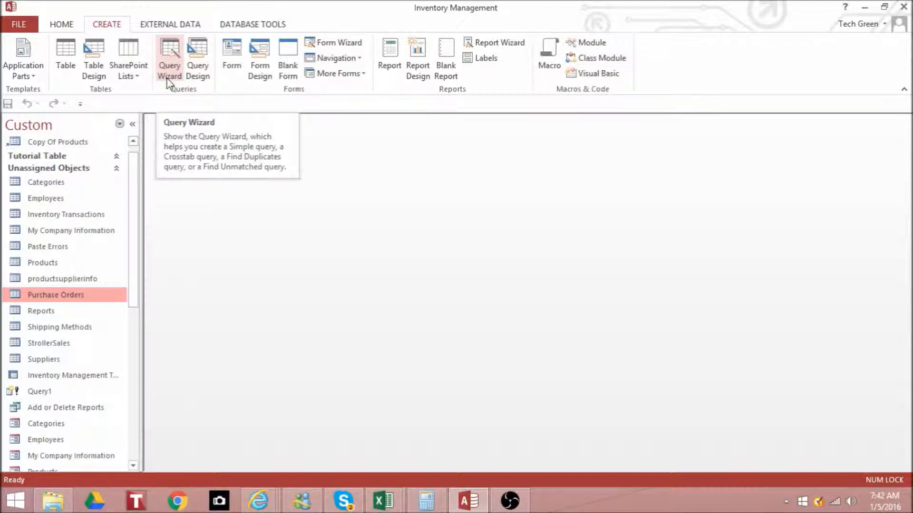
{"action": "left_click", "coordinate": [188, 64]}
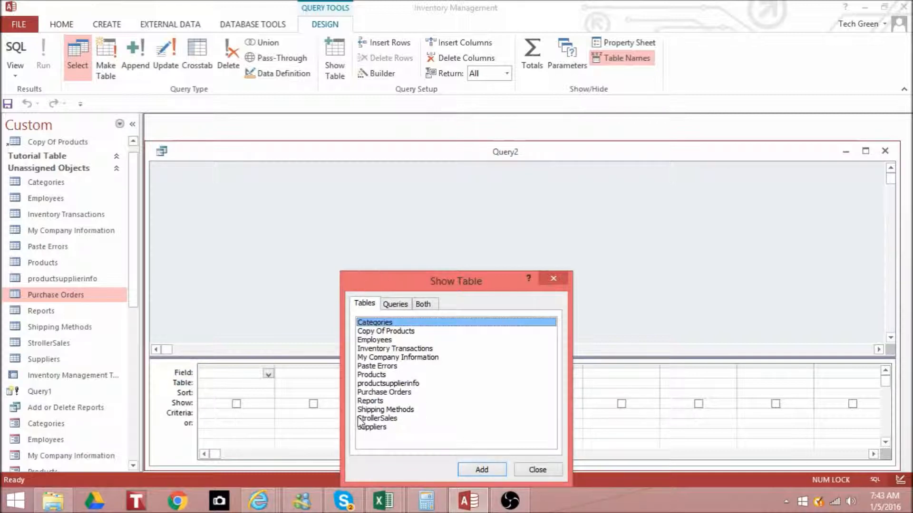
{"action": "left_click", "coordinate": [395, 305]}
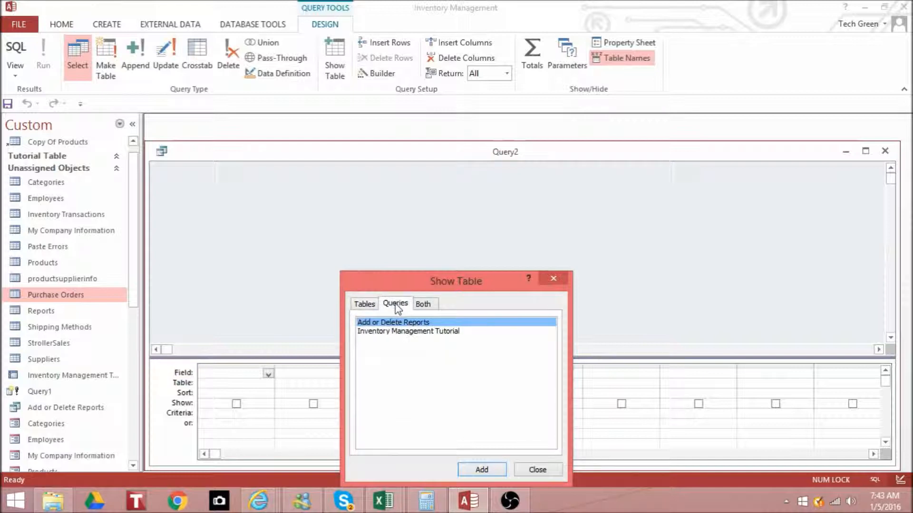
{"action": "left_click", "coordinate": [429, 304]}
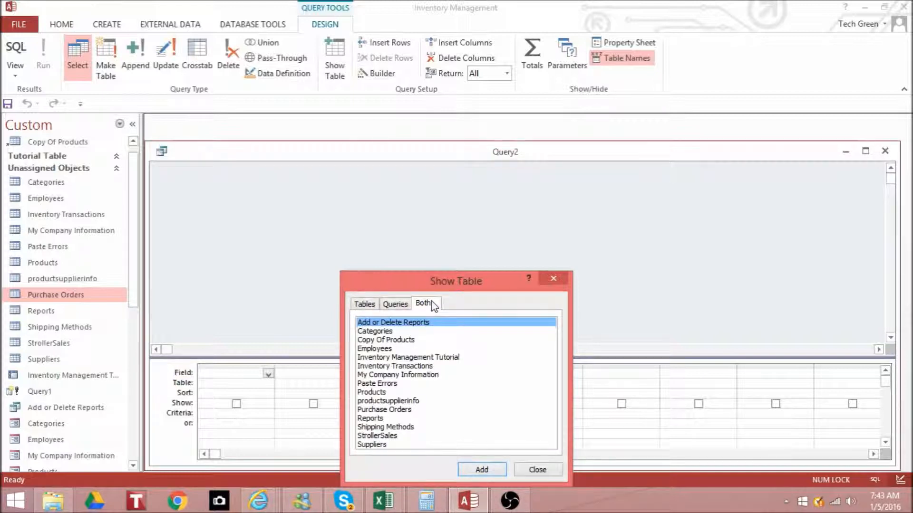
{"action": "left_click", "coordinate": [366, 306]}
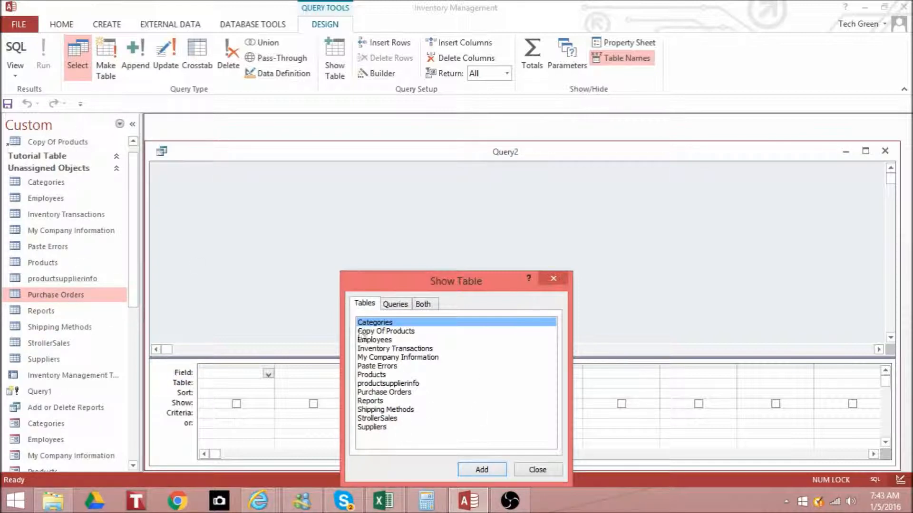
{"action": "double_click", "coordinate": [396, 393]}
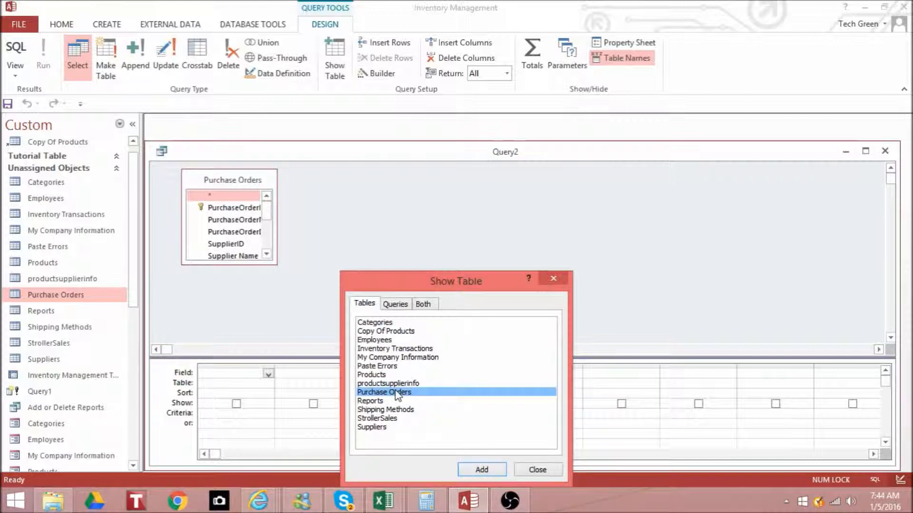
{"action": "double_click", "coordinate": [379, 428]}
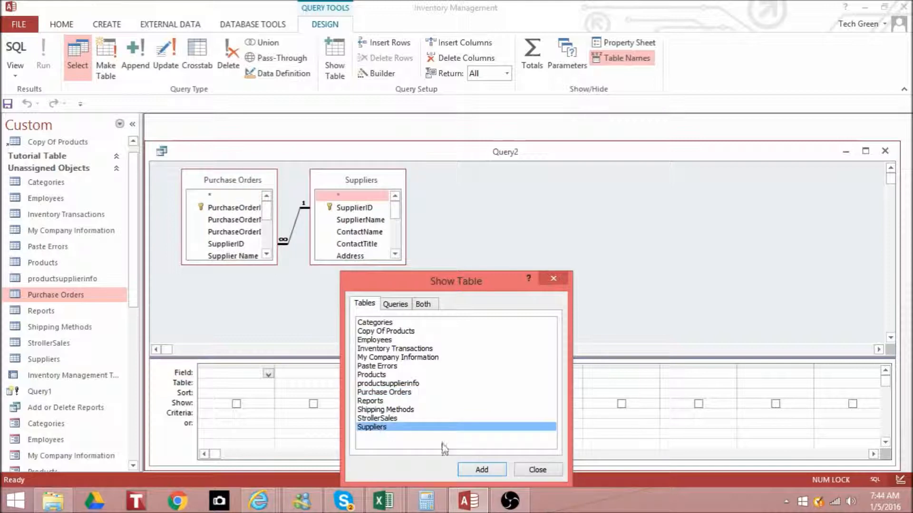
{"action": "left_click", "coordinate": [537, 471]}
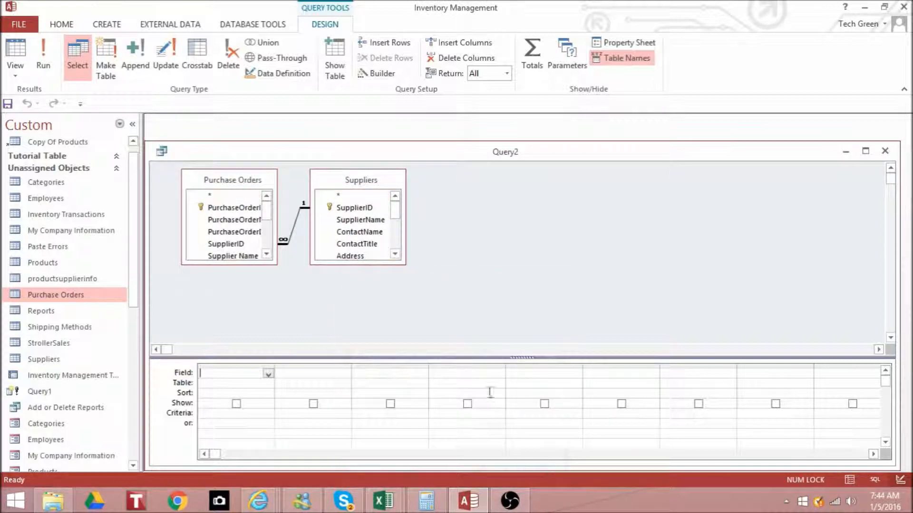
Move the Suppliers table away from Purchase Orders and widen the Purchase Orders list to fit its full field names
{"action": "left_click", "coordinate": [294, 233]}
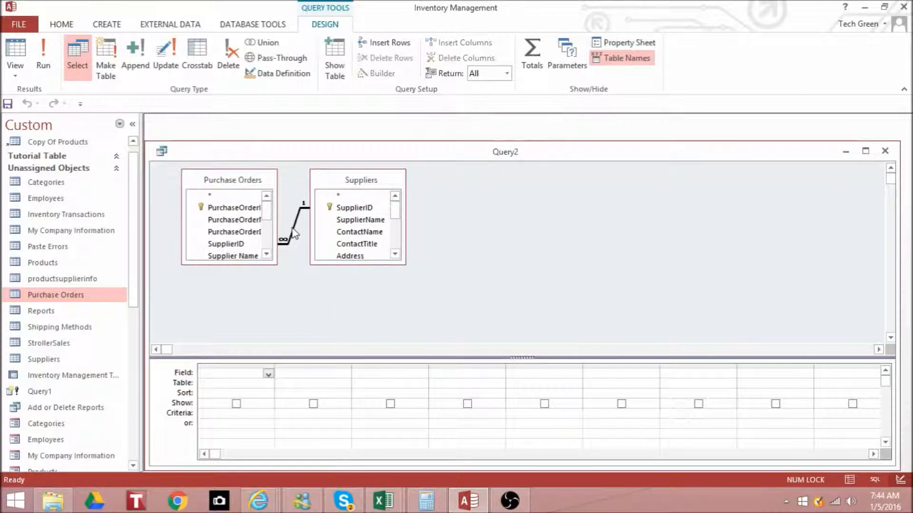
{"action": "left_click_drag", "start_coordinate": [351, 184], "coordinate": [406, 218]}
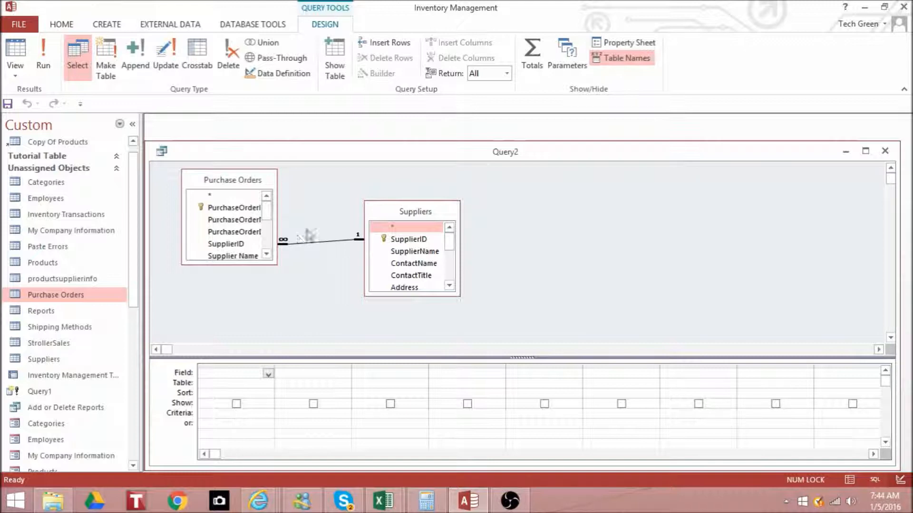
{"action": "left_click", "coordinate": [276, 207]}
{"action": "left_click_drag", "start_coordinate": [276, 207], "coordinate": [316, 207]}
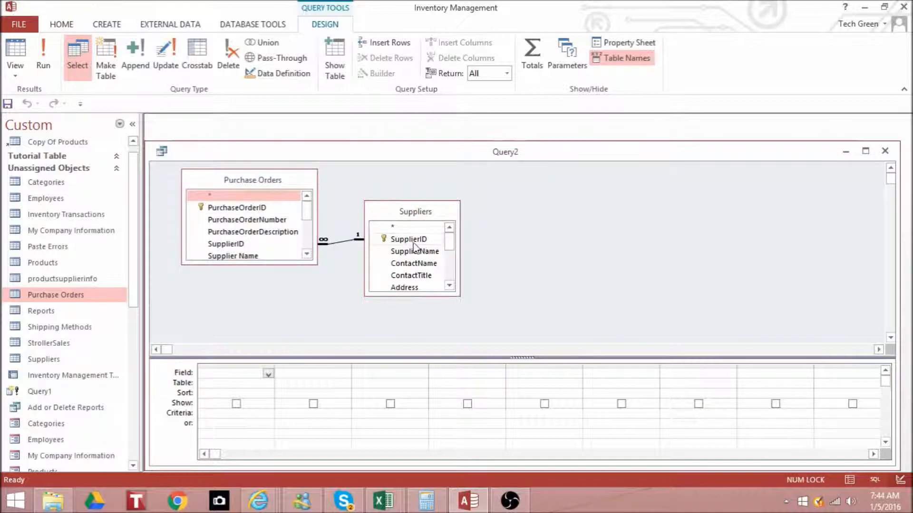
Replace the SupplierID join with one from Supplier Name in Purchase Orders to SupplierName in Suppliers, and space the two tables apart
{"action": "left_click", "coordinate": [336, 244]}
{"action": "key", "text": "Delete"}
{"action": "left_click_drag", "start_coordinate": [317, 264], "coordinate": [335, 322]}
{"action": "left_click_drag", "start_coordinate": [252, 258], "coordinate": [400, 256]}
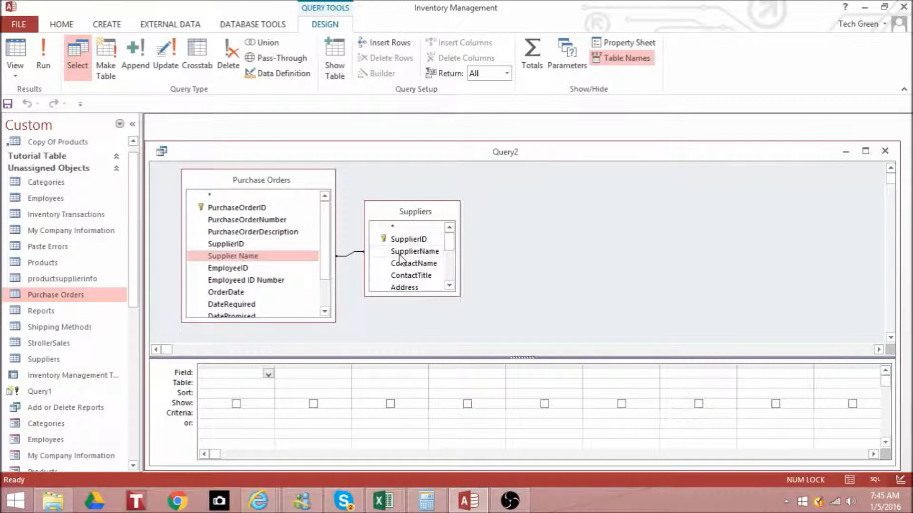
{"action": "left_click_drag", "start_coordinate": [407, 215], "coordinate": [508, 199]}
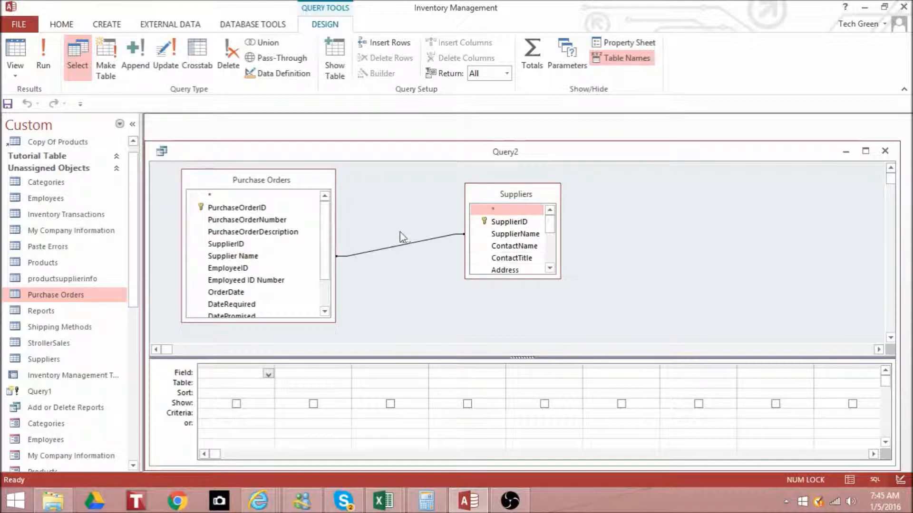
Review the three join types for the supplier name join and apply option 1, only rows where the joined fields are equal
{"action": "left_click", "coordinate": [394, 247]}
{"action": "right_click", "coordinate": [394, 247]}
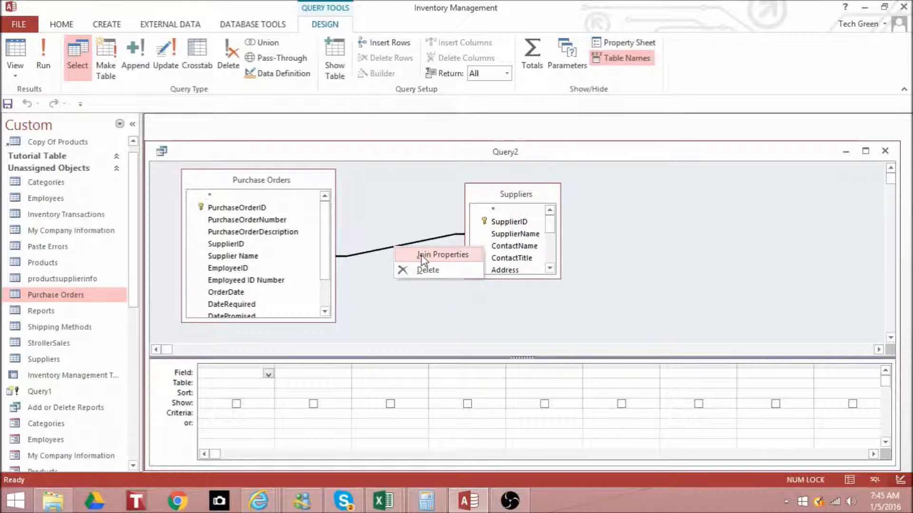
{"action": "left_click", "coordinate": [380, 255]}
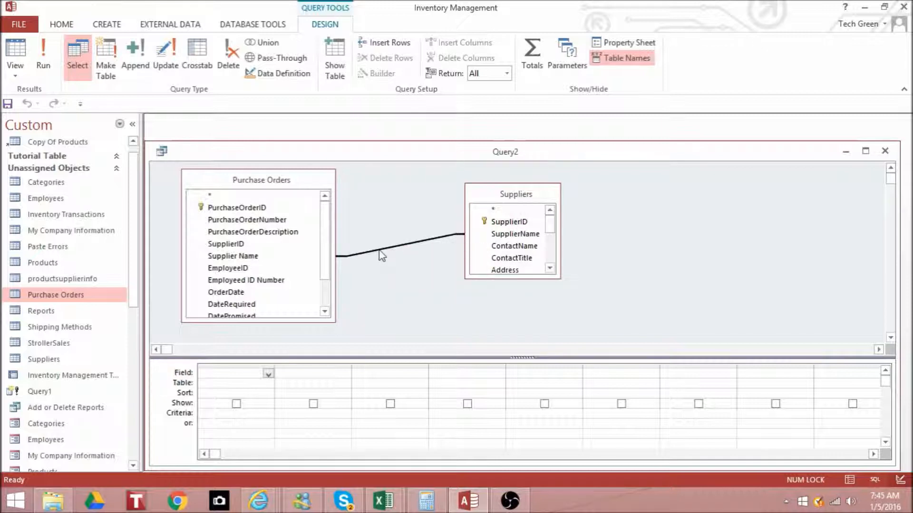
{"action": "right_click", "coordinate": [382, 256]}
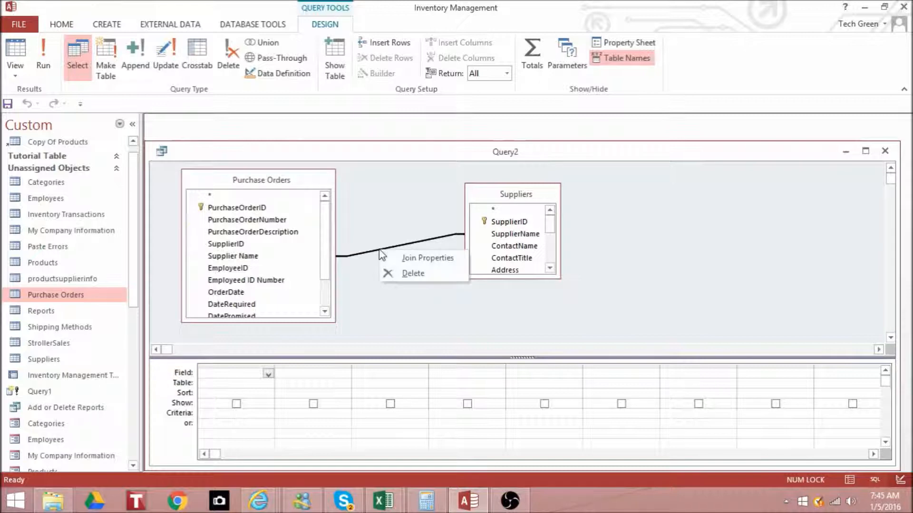
{"action": "left_click", "coordinate": [407, 258]}
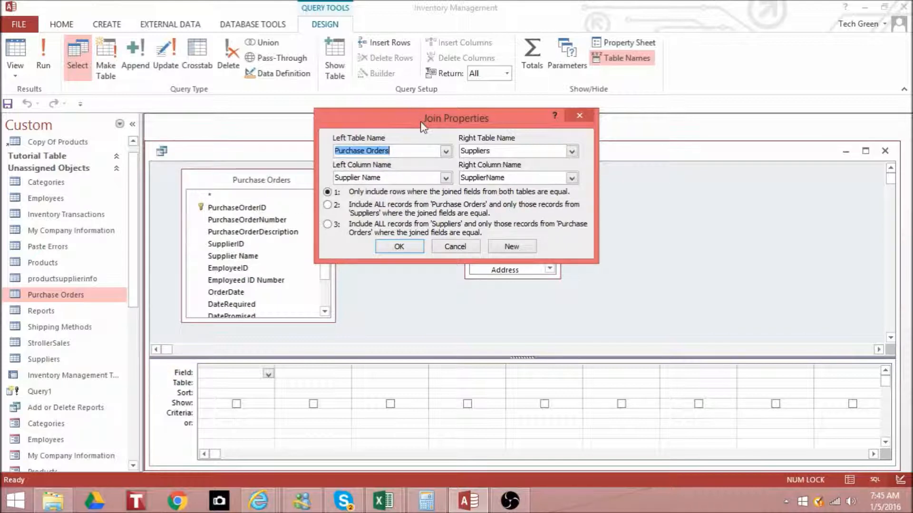
{"action": "left_click_drag", "start_coordinate": [422, 125], "coordinate": [691, 176]}
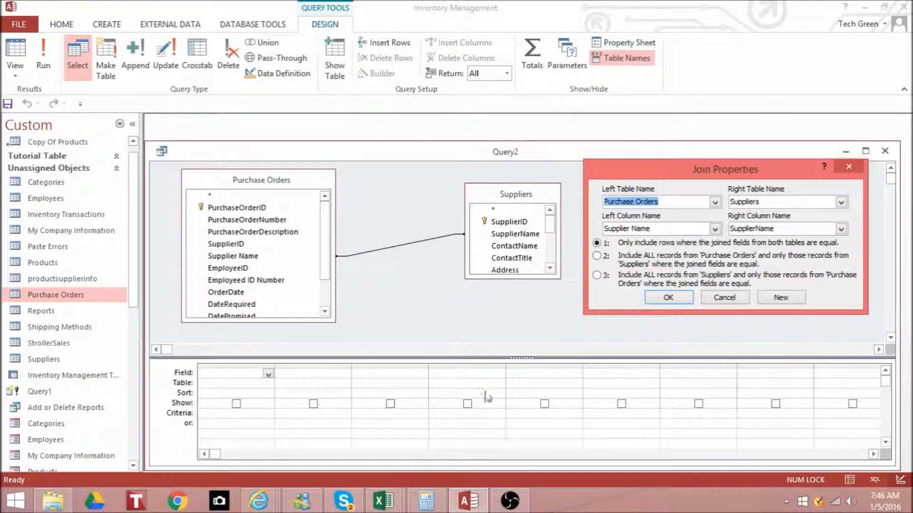
{"action": "left_click", "coordinate": [597, 256]}
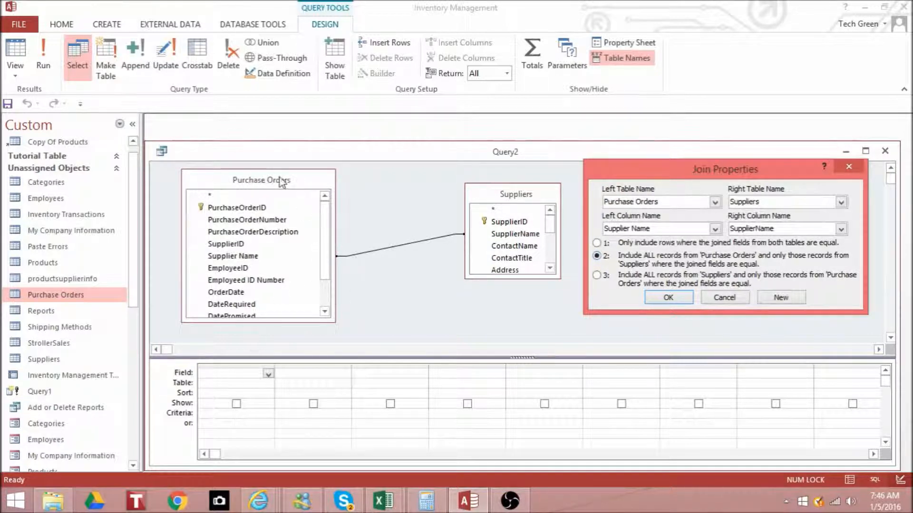
{"action": "left_click", "coordinate": [259, 183]}
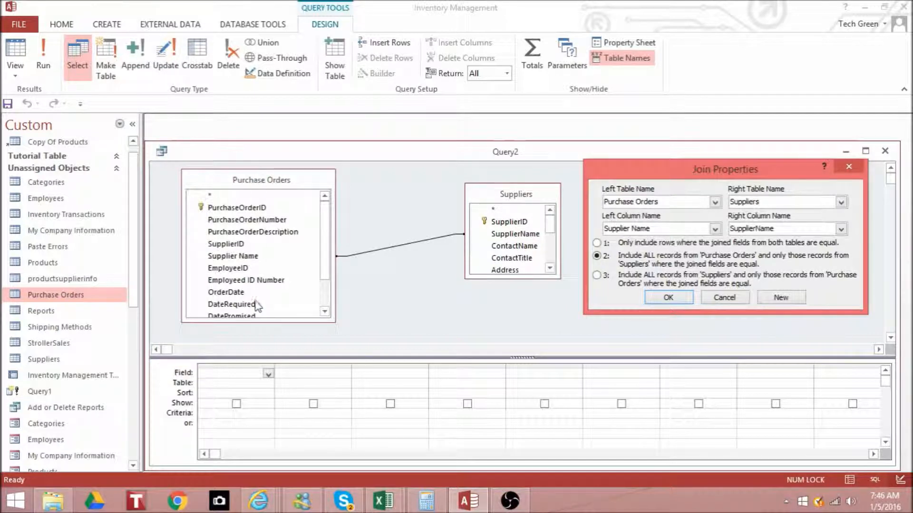
{"action": "left_click", "coordinate": [596, 276]}
{"action": "left_click", "coordinate": [596, 243]}
{"action": "left_click", "coordinate": [669, 298]}
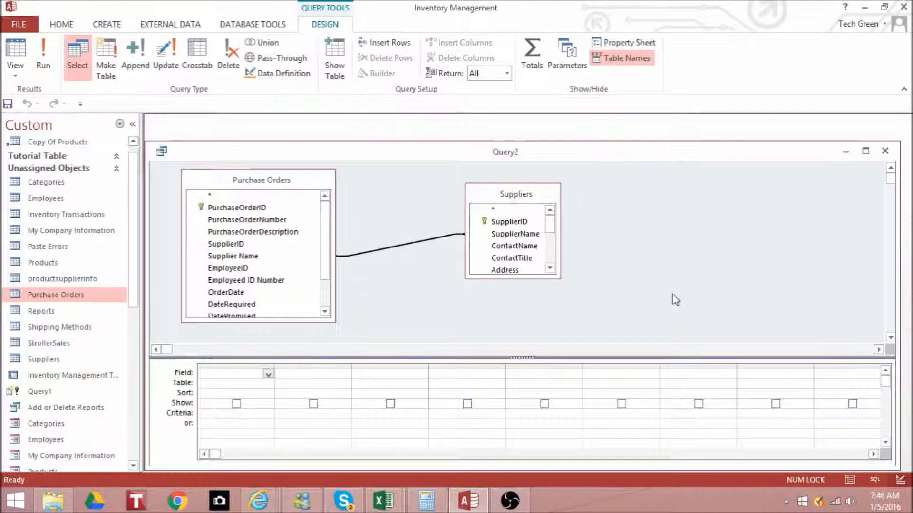
Enlarge both table lists and add Supplier Name, ContactName, PurchaseOrderNumber and OrderDate to the query grid
{"action": "mouse_move", "coordinate": [580, 153]}
{"action": "left_mouse_down"}
{"action": "mouse_move", "coordinate": [577, 139]}
{"action": "mouse_move", "coordinate": [592, 135]}
{"action": "mouse_move", "coordinate": [584, 135]}
{"action": "left_mouse_up"}
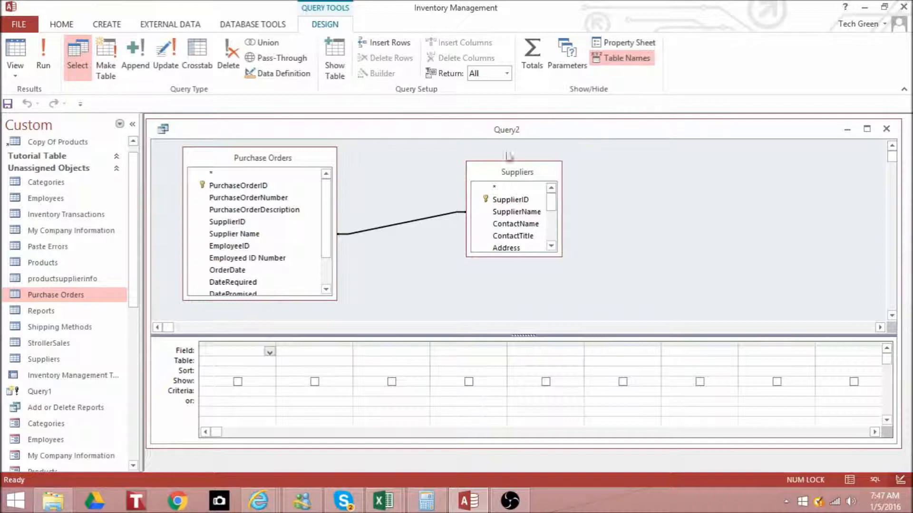
{"action": "left_click_drag", "start_coordinate": [336, 298], "coordinate": [337, 313]}
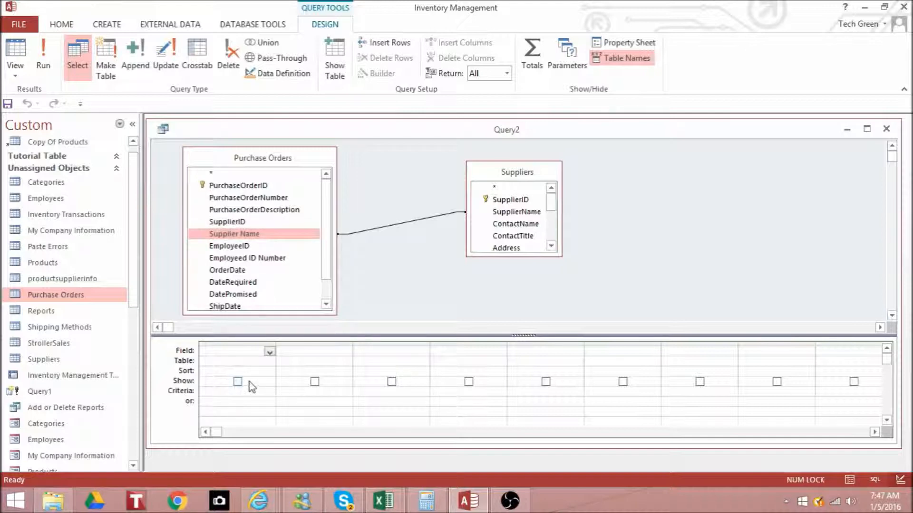
{"action": "double_click", "coordinate": [293, 234]}
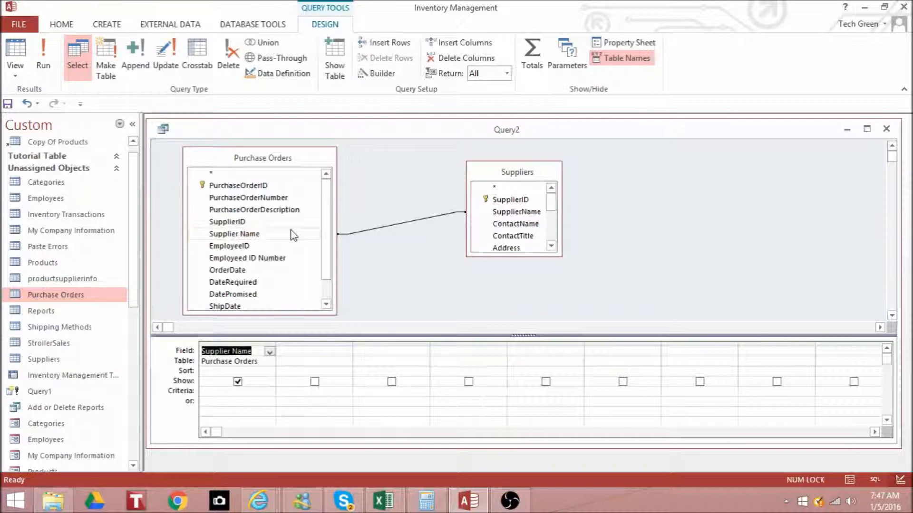
{"action": "left_click_drag", "start_coordinate": [561, 256], "coordinate": [573, 319]}
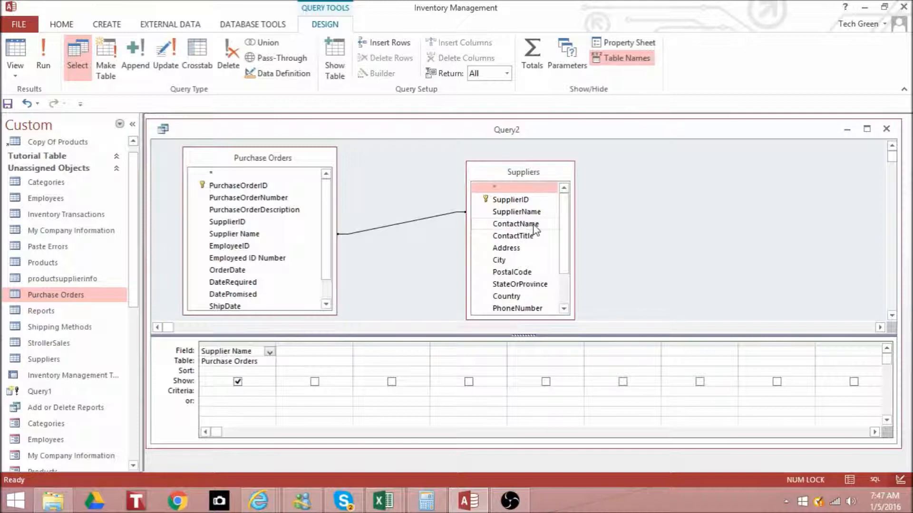
{"action": "double_click", "coordinate": [516, 224]}
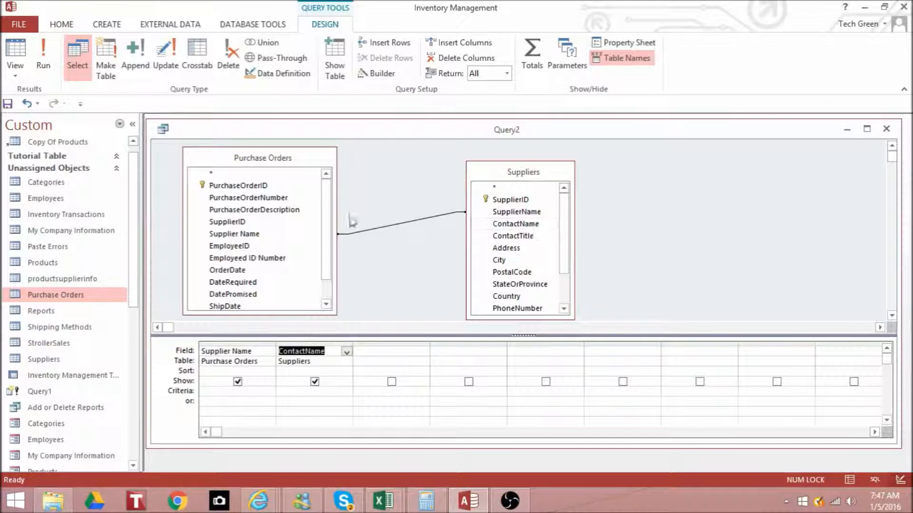
{"action": "double_click", "coordinate": [272, 200]}
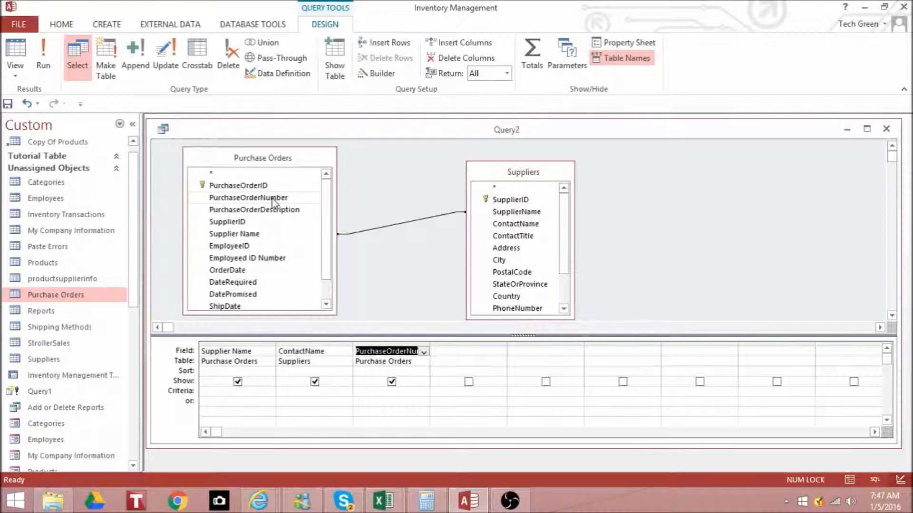
{"action": "double_click", "coordinate": [250, 271]}
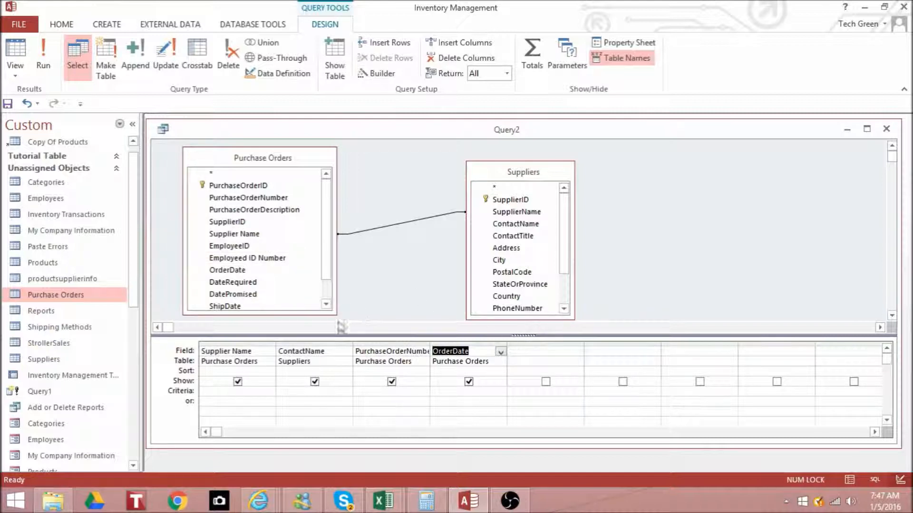
Add EmployeeID from Purchase Orders, plus ContactName again and PhoneNumber from Suppliers, to the query grid
{"action": "left_click", "coordinate": [326, 306]}
{"action": "left_click", "coordinate": [326, 305]}
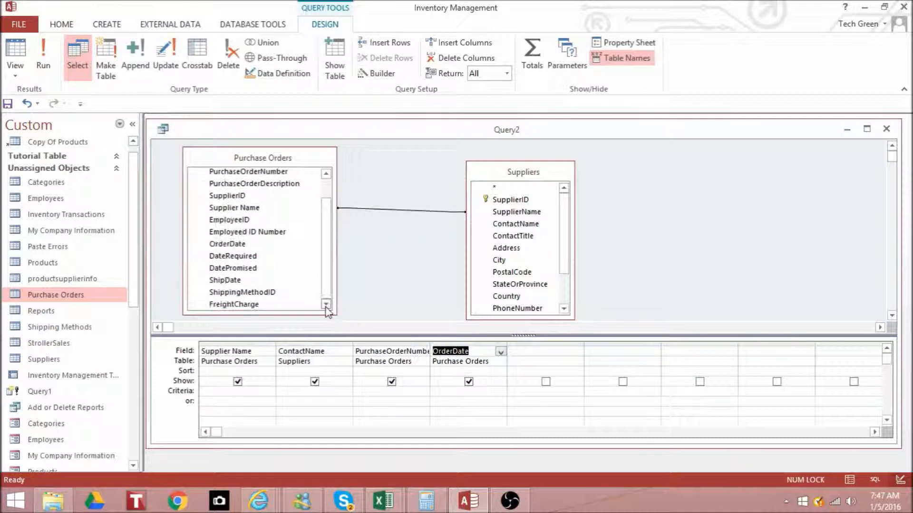
{"action": "left_click", "coordinate": [326, 174]}
{"action": "left_click", "coordinate": [326, 174]}
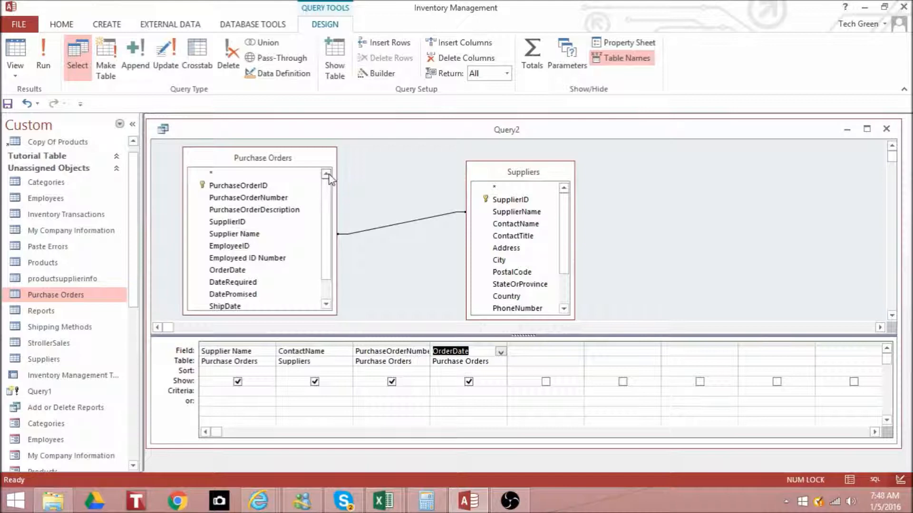
{"action": "left_click", "coordinate": [242, 248]}
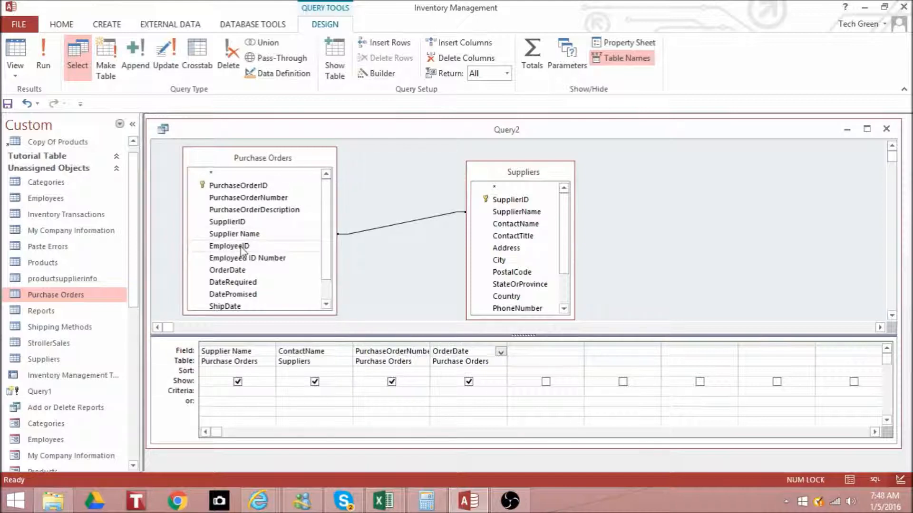
{"action": "double_click", "coordinate": [242, 248]}
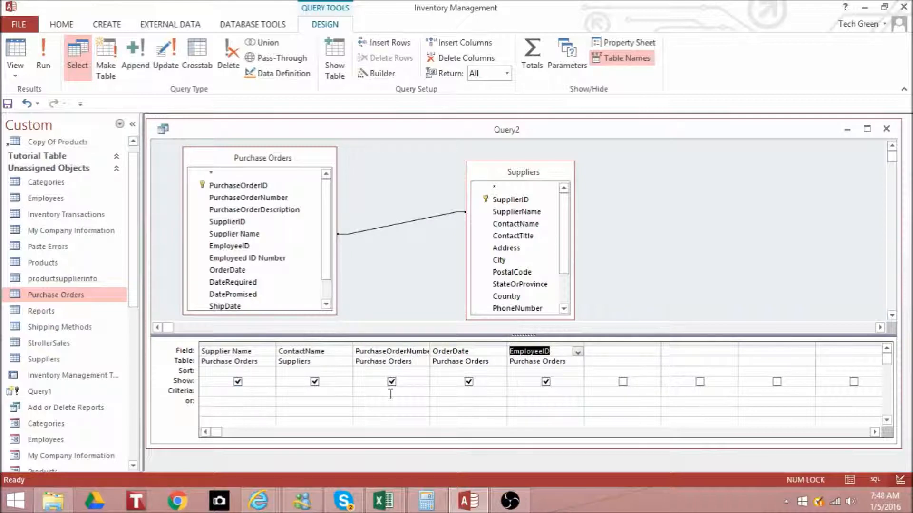
{"action": "double_click", "coordinate": [528, 224]}
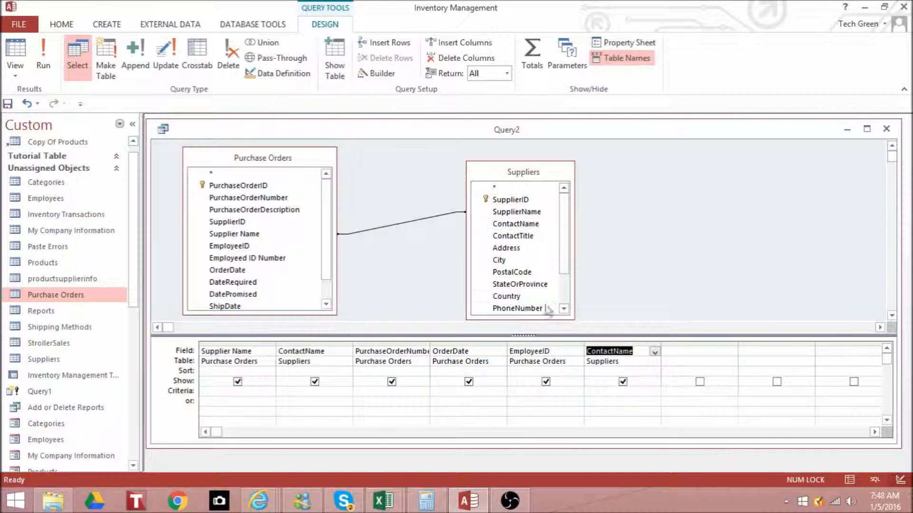
{"action": "double_click", "coordinate": [516, 308]}
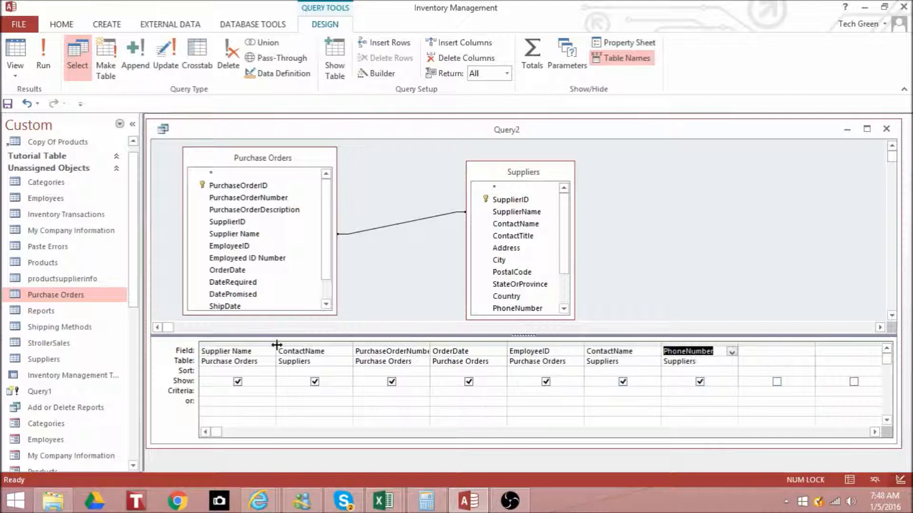
Reorder the query grid so PurchaseOrderNumber comes first, OrderDate second and EmployeeID third, ahead of Supplier Name
{"action": "left_click", "coordinate": [408, 342]}
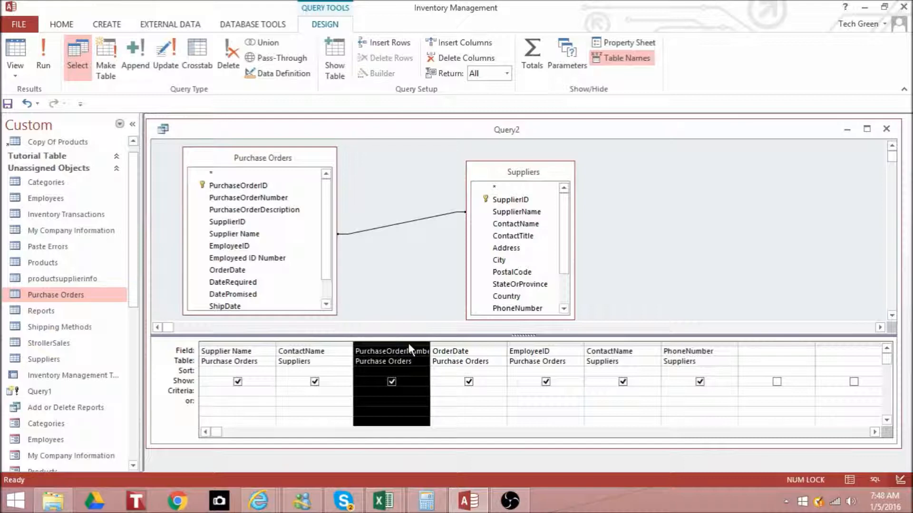
{"action": "left_click_drag", "start_coordinate": [409, 343], "coordinate": [321, 343]}
{"action": "left_click_drag", "start_coordinate": [321, 344], "coordinate": [255, 344]}
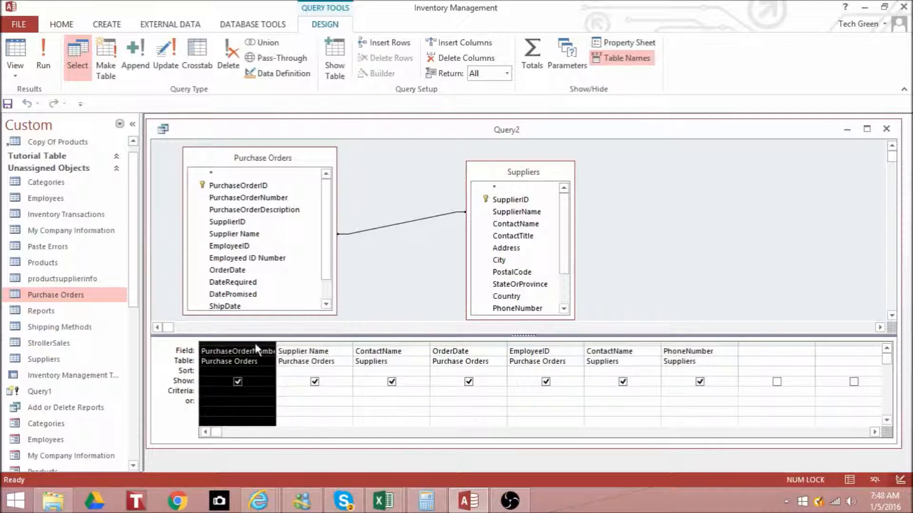
{"action": "left_click", "coordinate": [343, 393]}
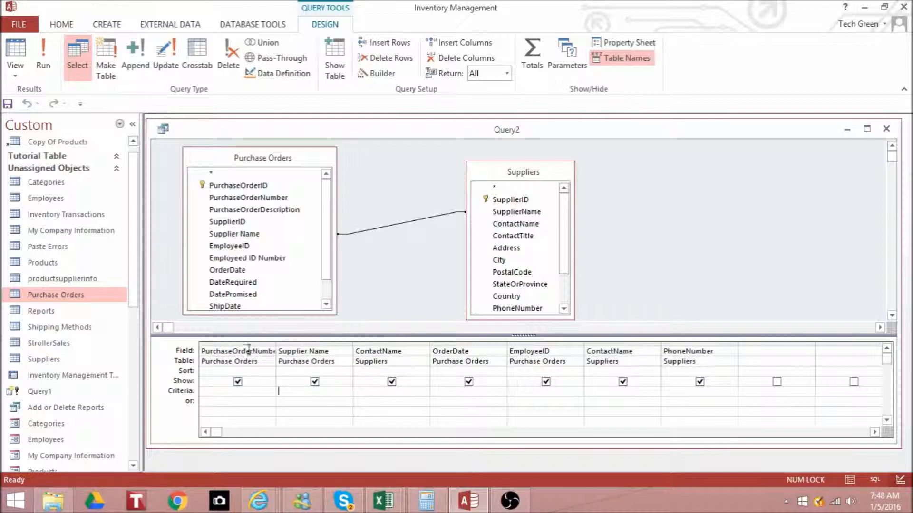
{"action": "left_click", "coordinate": [453, 342]}
{"action": "left_click_drag", "start_coordinate": [312, 369], "coordinate": [313, 369]}
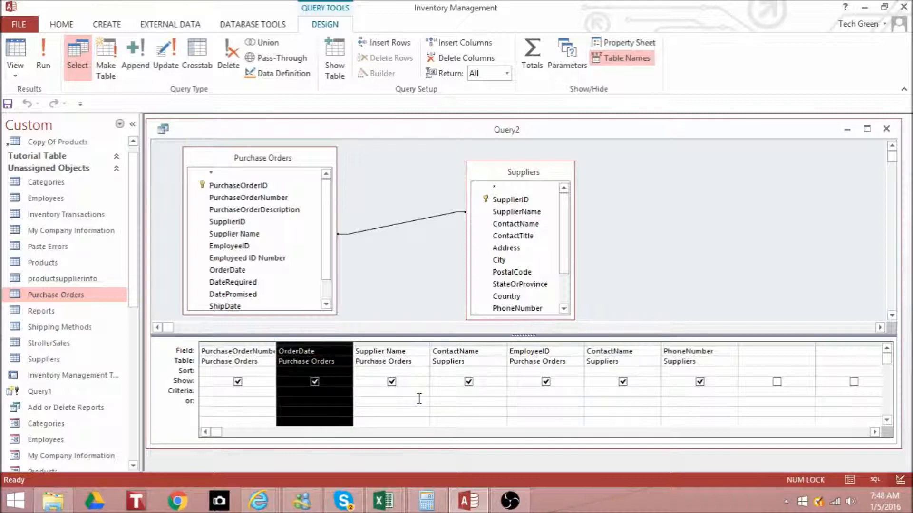
{"action": "left_click", "coordinate": [574, 344]}
{"action": "left_click_drag", "start_coordinate": [574, 343], "coordinate": [408, 373]}
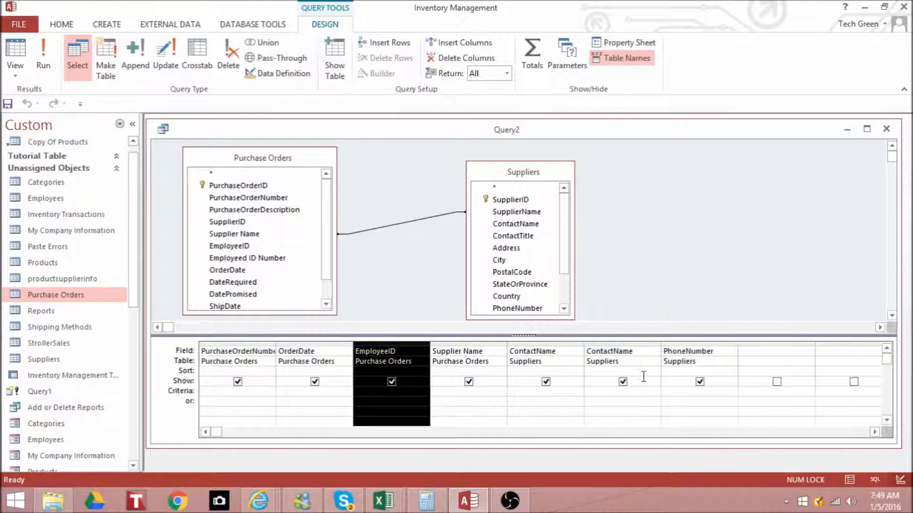
Delete the duplicate ContactName column just before PhoneNumber from the query grid
{"action": "left_click", "coordinate": [632, 350]}
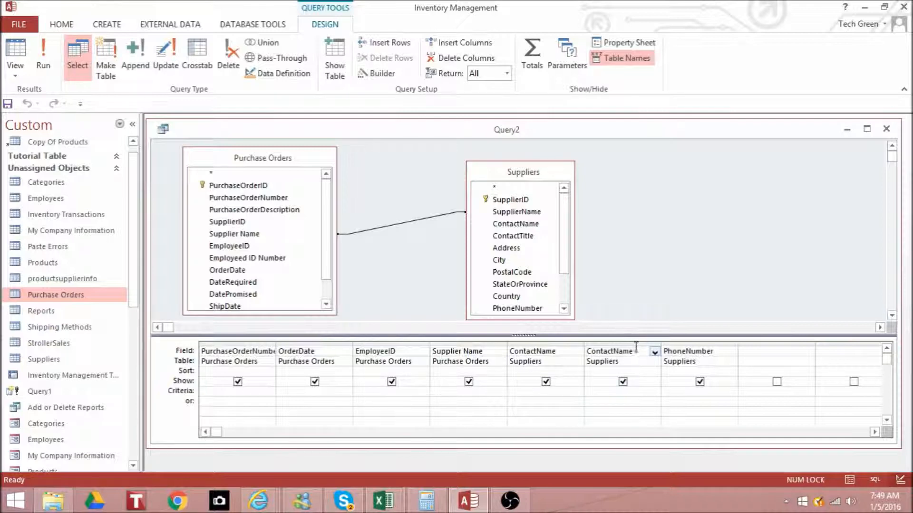
{"action": "left_click", "coordinate": [636, 341]}
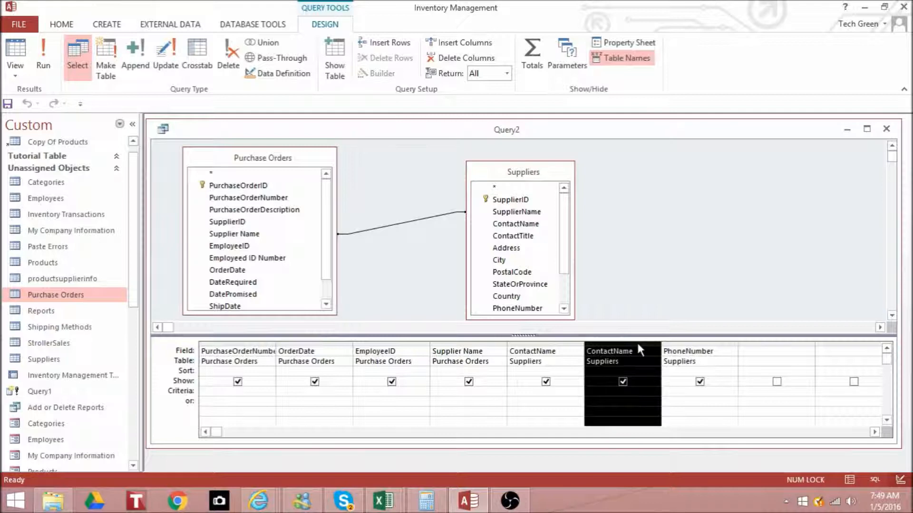
{"action": "key", "text": "Delete"}
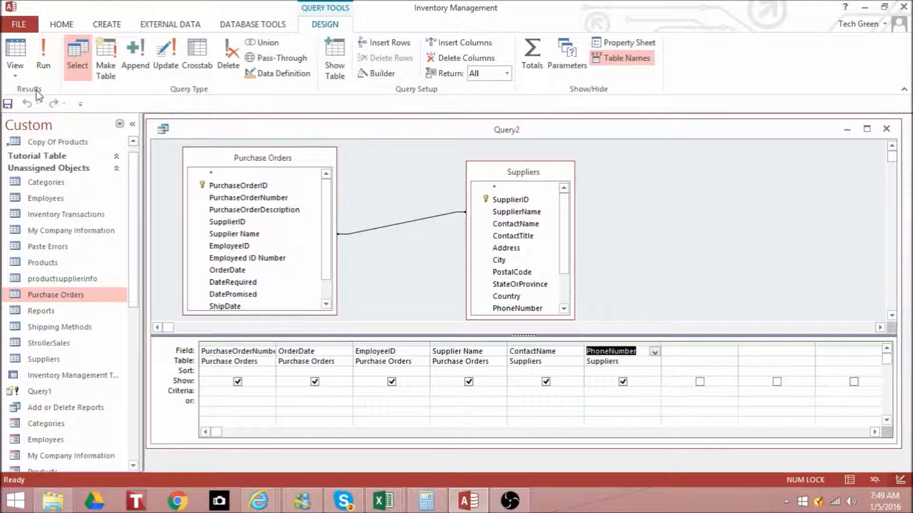
Run the query and widen the Phone Number, Contact Name, Supplier Name and employee columns in the results, returning to design view
{"action": "left_click", "coordinate": [43, 66]}
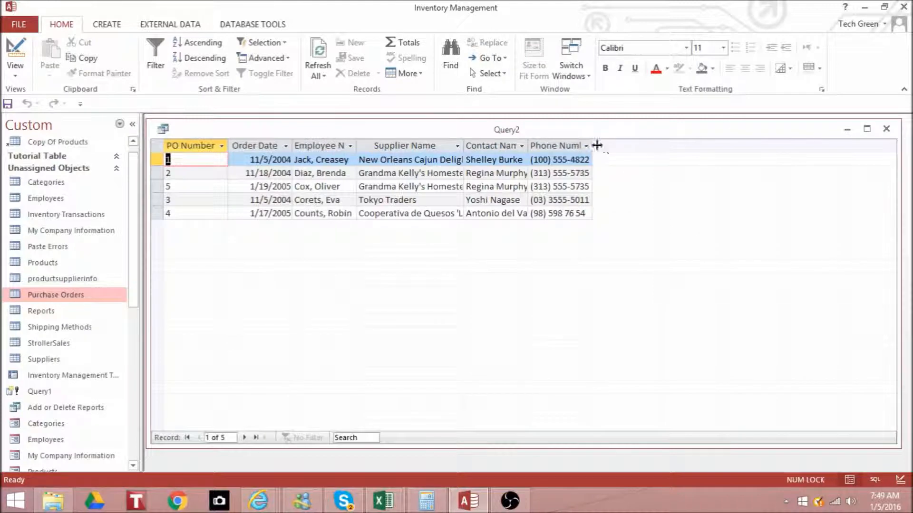
{"action": "left_click_drag", "start_coordinate": [592, 144], "coordinate": [622, 145]}
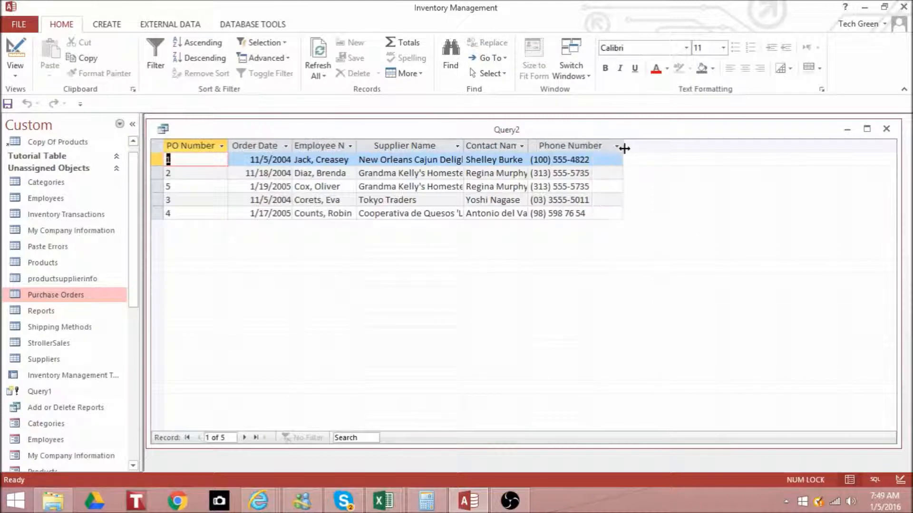
{"action": "left_click_drag", "start_coordinate": [527, 147], "coordinate": [584, 151]}
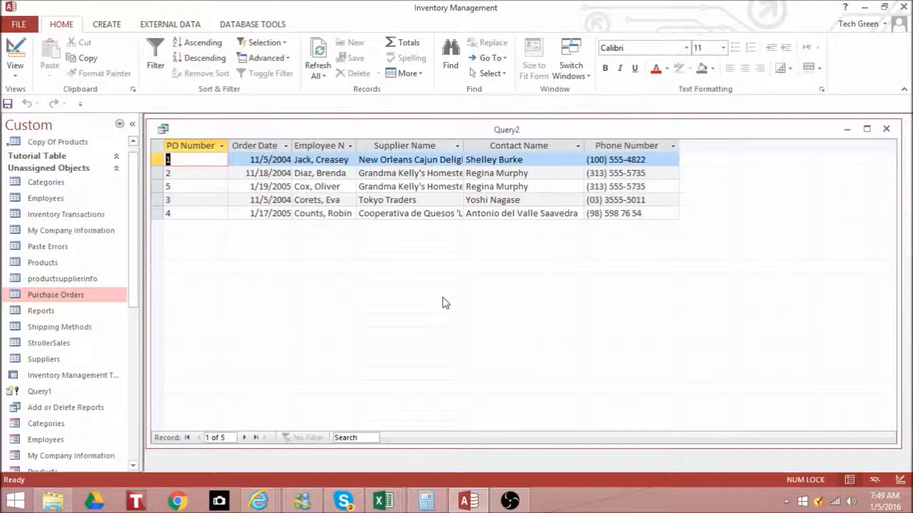
{"action": "left_click_drag", "start_coordinate": [465, 152], "coordinate": [518, 151]}
{"action": "left_click_drag", "start_coordinate": [356, 148], "coordinate": [388, 149]}
{"action": "left_click", "coordinate": [16, 52]}
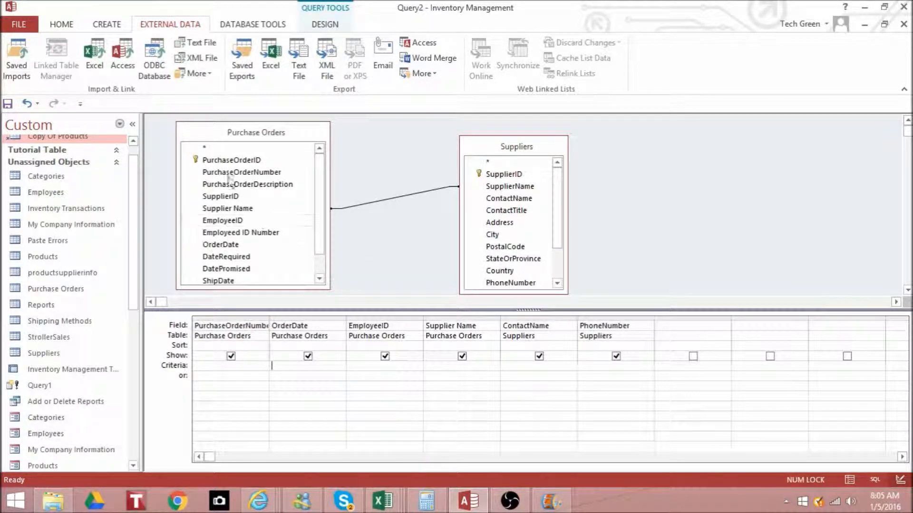
Create a new query in design view from the Inventory Transactions table and enlarge its field list to show every field
{"action": "left_click", "coordinate": [115, 27]}
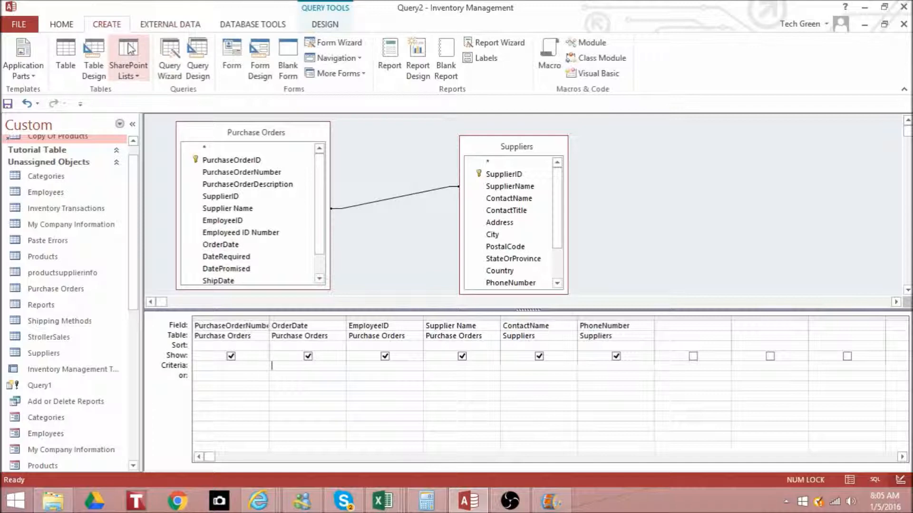
{"action": "left_click", "coordinate": [198, 59]}
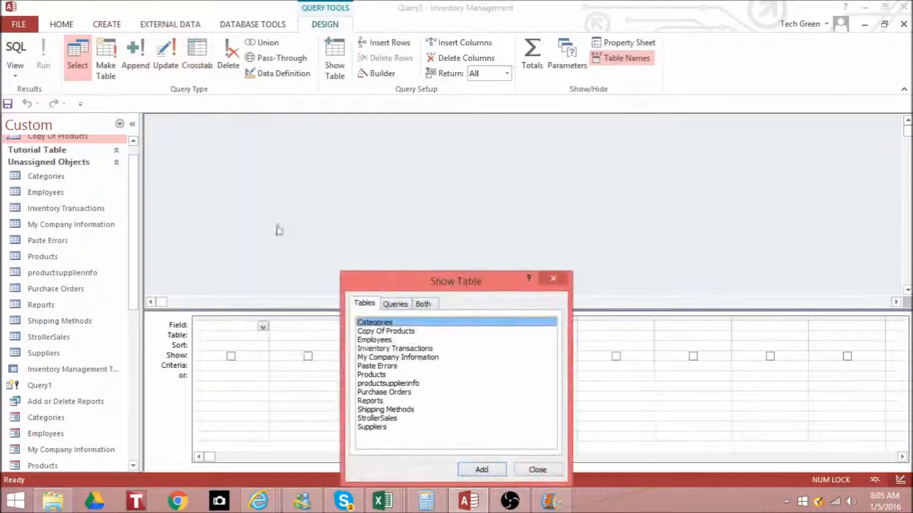
{"action": "left_click", "coordinate": [400, 349]}
{"action": "double_click", "coordinate": [401, 349]}
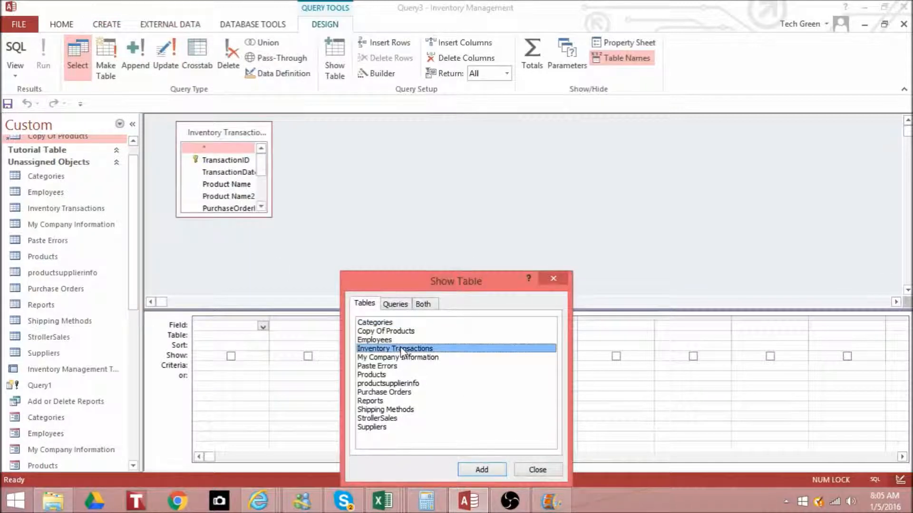
{"action": "left_click", "coordinate": [549, 470]}
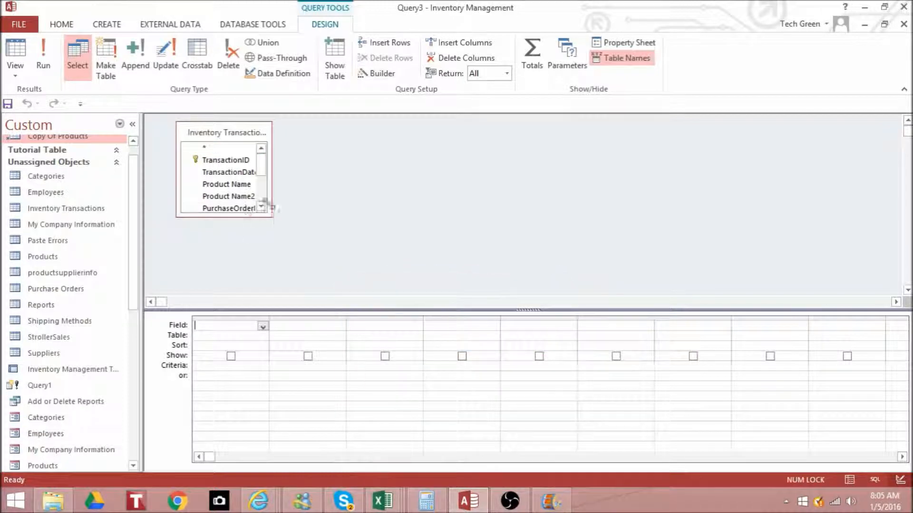
{"action": "left_click_drag", "start_coordinate": [270, 216], "coordinate": [349, 339]}
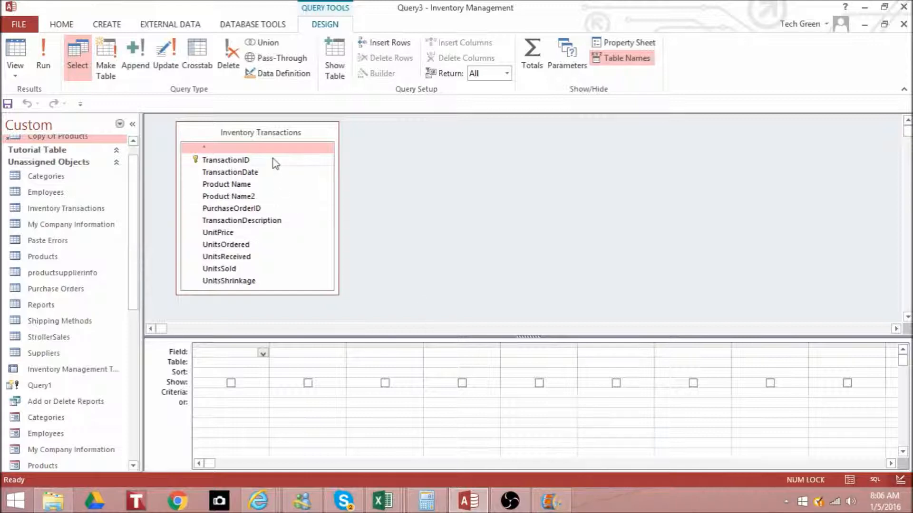
{"action": "left_click_drag", "start_coordinate": [338, 294], "coordinate": [339, 321]}
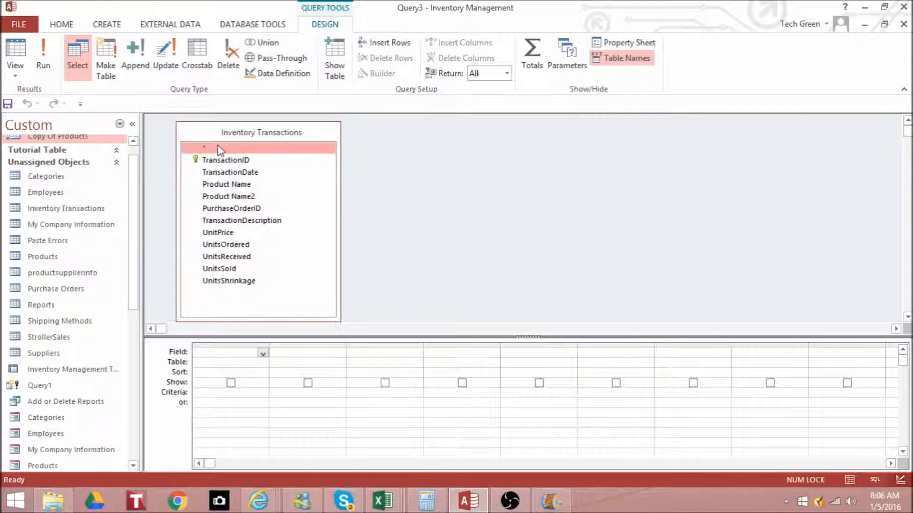
Try the query with the all-fields asterisk of Inventory Transactions, view its records, and remove that column from the grid
{"action": "left_click_drag", "start_coordinate": [219, 150], "coordinate": [230, 360]}
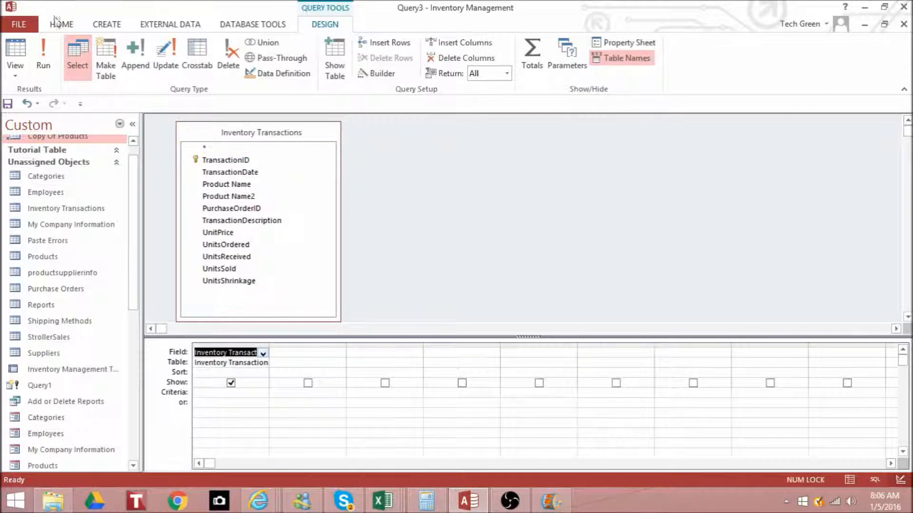
{"action": "left_click", "coordinate": [43, 56]}
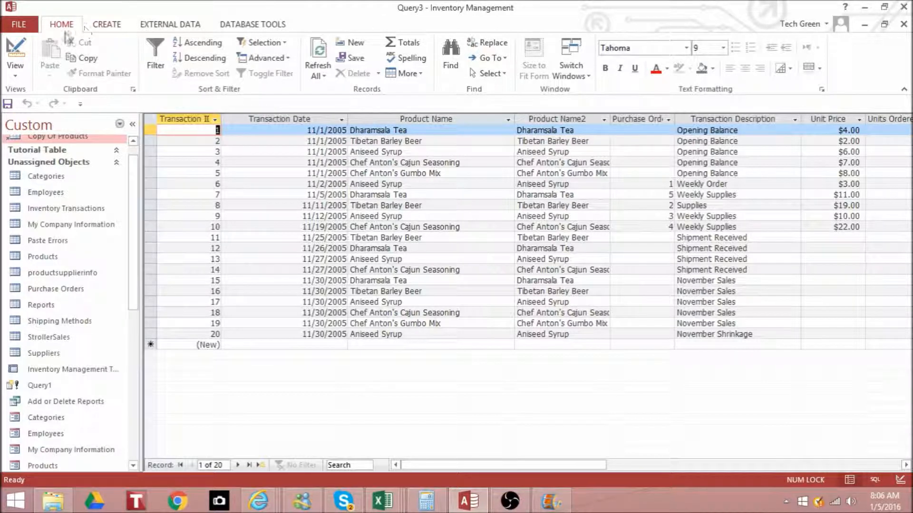
{"action": "left_click", "coordinate": [15, 49]}
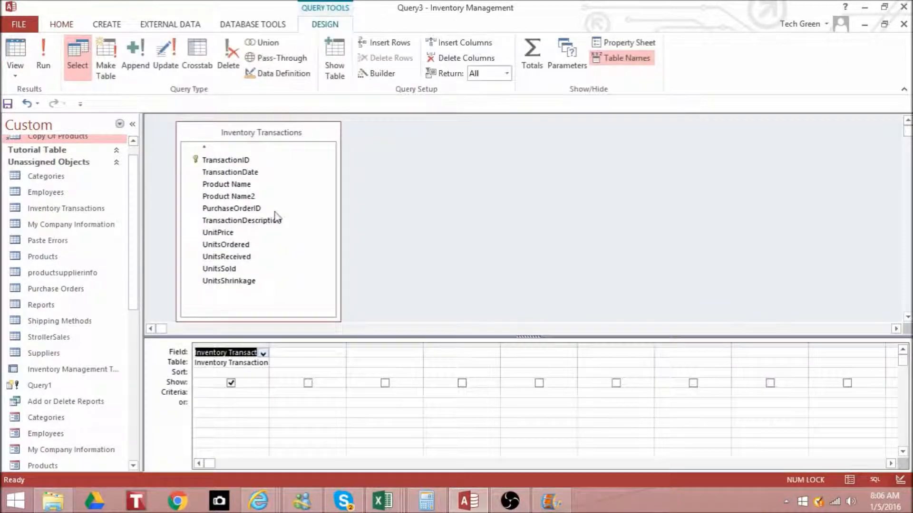
{"action": "left_click", "coordinate": [242, 345]}
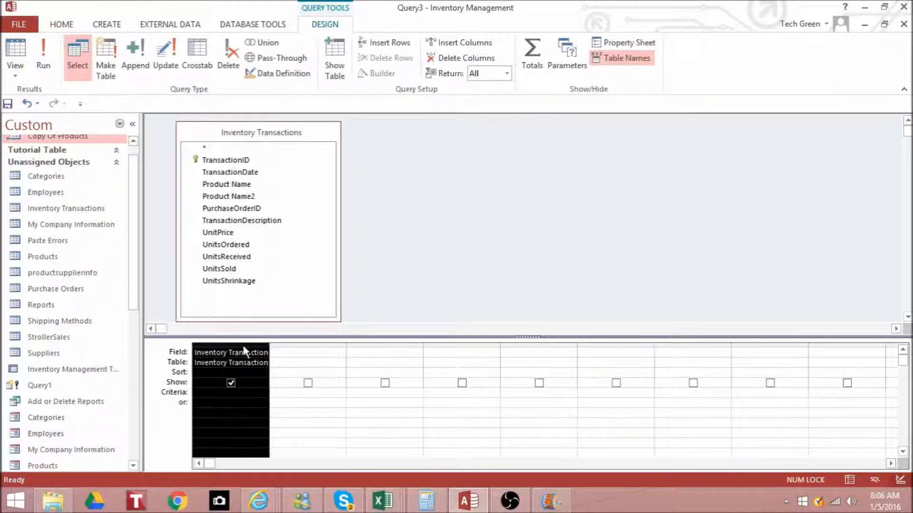
{"action": "key", "text": "Delete"}
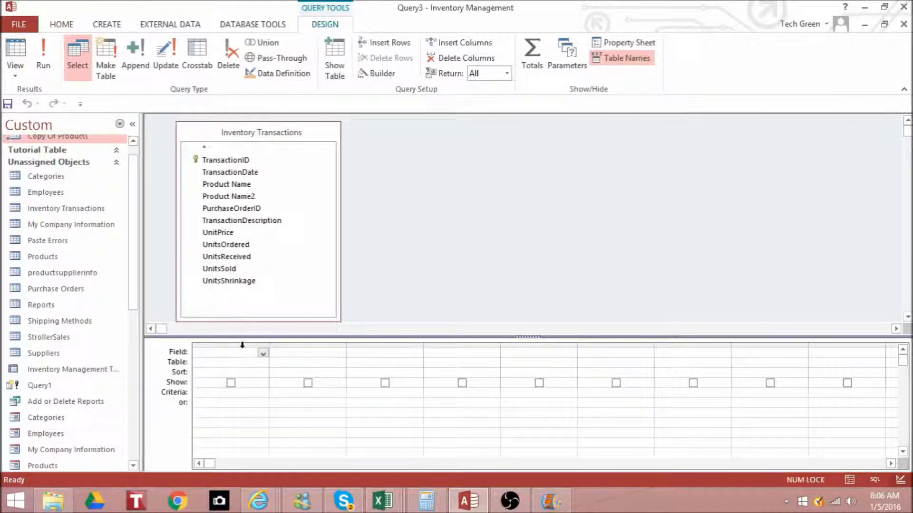
Add TransactionID, TransactionDate, Product Name, TransactionDescription, UnitPrice and UnitsSold to the query grid and run the query
{"action": "double_click", "coordinate": [250, 162]}
{"action": "double_click", "coordinate": [251, 172]}
{"action": "double_click", "coordinate": [253, 185]}
{"action": "double_click", "coordinate": [259, 222]}
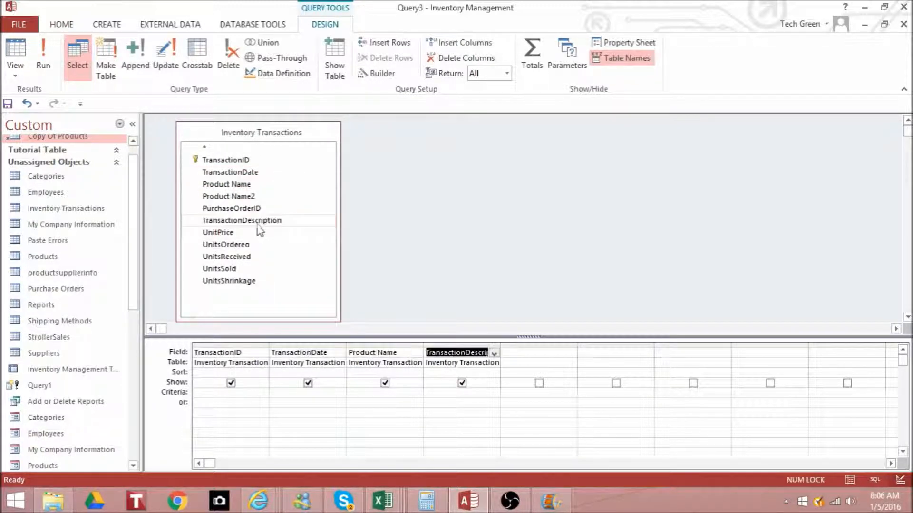
{"action": "double_click", "coordinate": [256, 234]}
{"action": "double_click", "coordinate": [251, 269]}
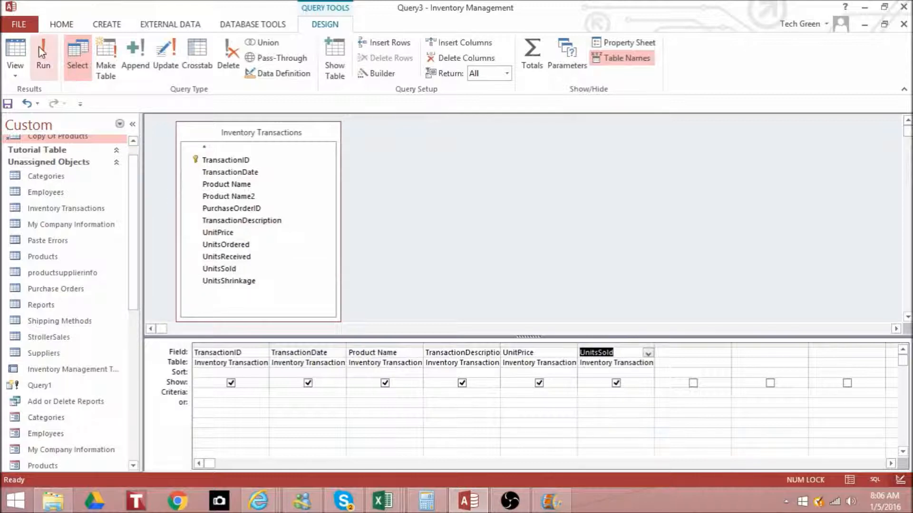
{"action": "left_click", "coordinate": [43, 60]}
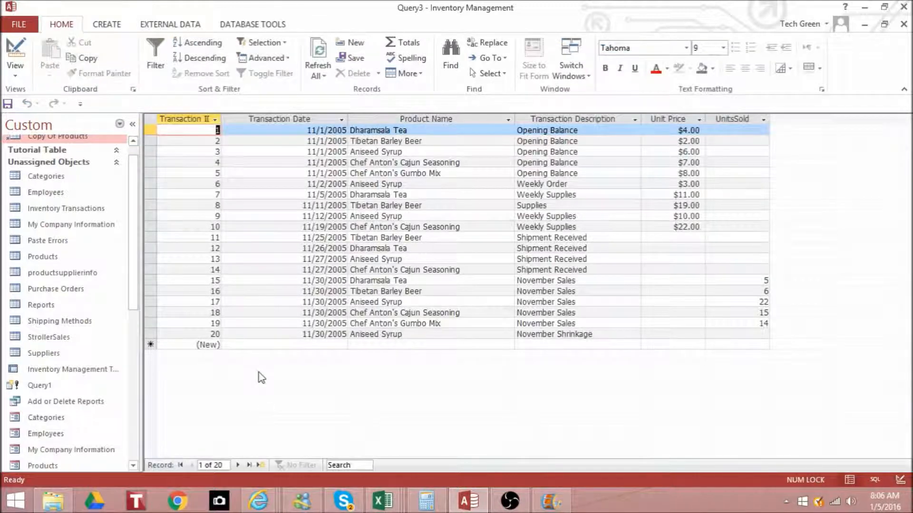
In design view, widen the TransactionDescription column, set its criterion to "Opening Balance", and run the query
{"action": "left_click", "coordinate": [25, 58]}
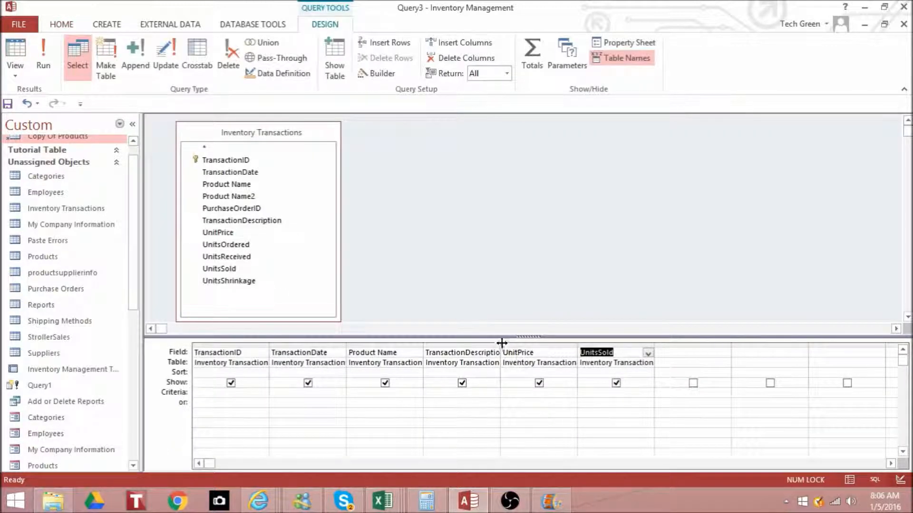
{"action": "left_click_drag", "start_coordinate": [502, 346], "coordinate": [540, 347]}
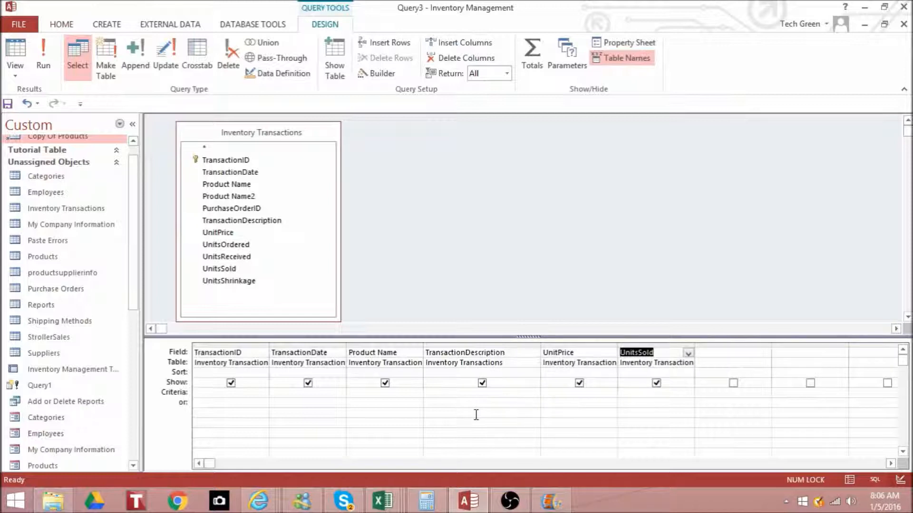
{"action": "left_click", "coordinate": [477, 394]}
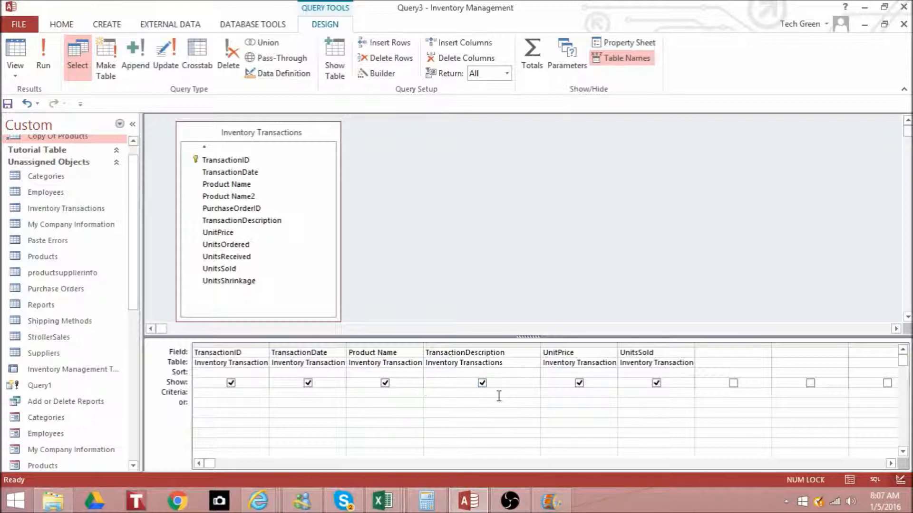
{"action": "type", "text": "Opening Balance"}
{"action": "key", "text": "Tab"}
{"action": "left_click", "coordinate": [494, 403]}
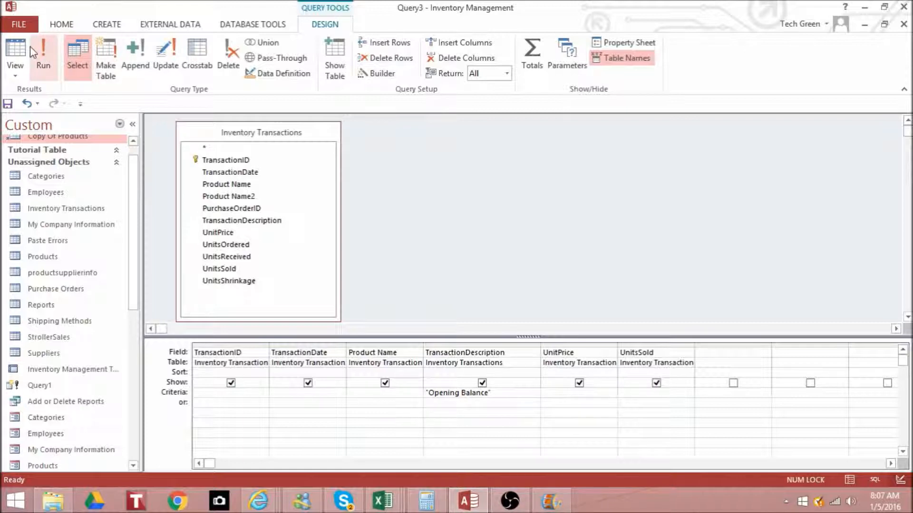
{"action": "left_click", "coordinate": [44, 55]}
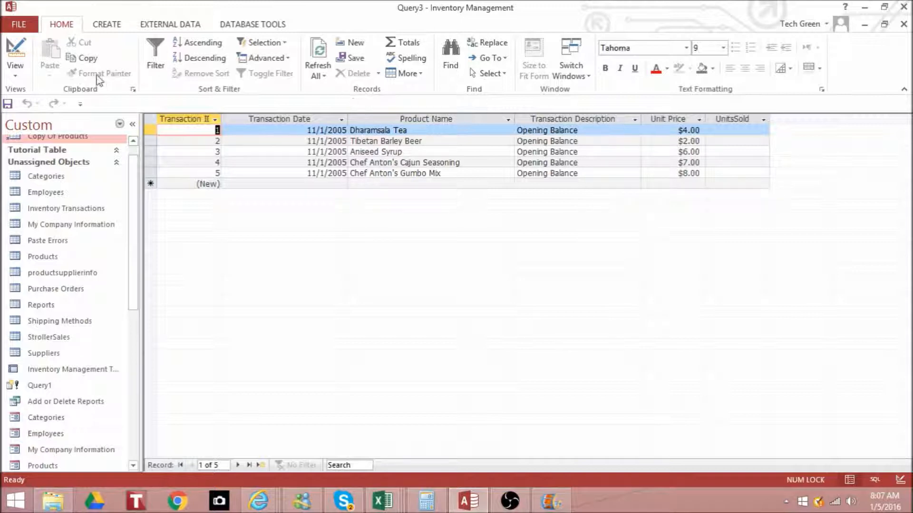
Clear the "Opening Balance" criterion from TransactionDescription in design view and rerun the query
{"action": "left_click", "coordinate": [15, 50]}
{"action": "left_click", "coordinate": [435, 403]}
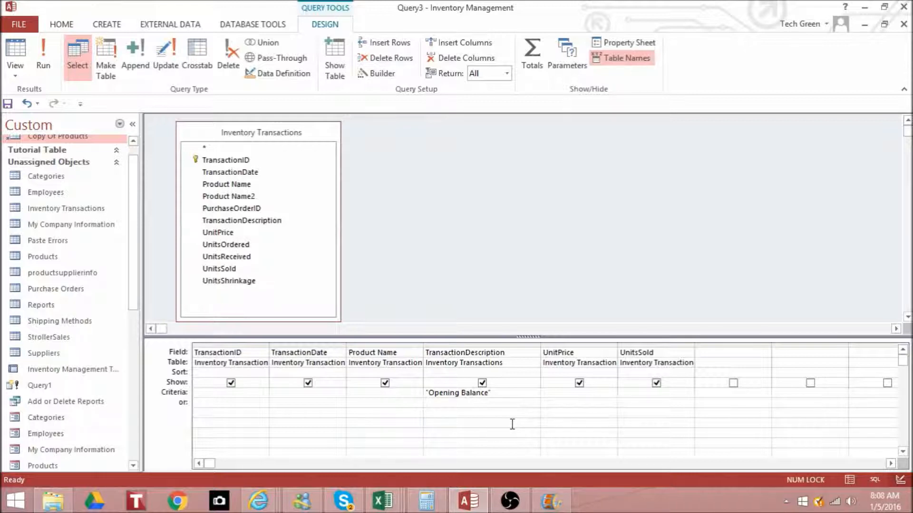
{"action": "left_click_drag", "start_coordinate": [515, 393], "coordinate": [370, 390]}
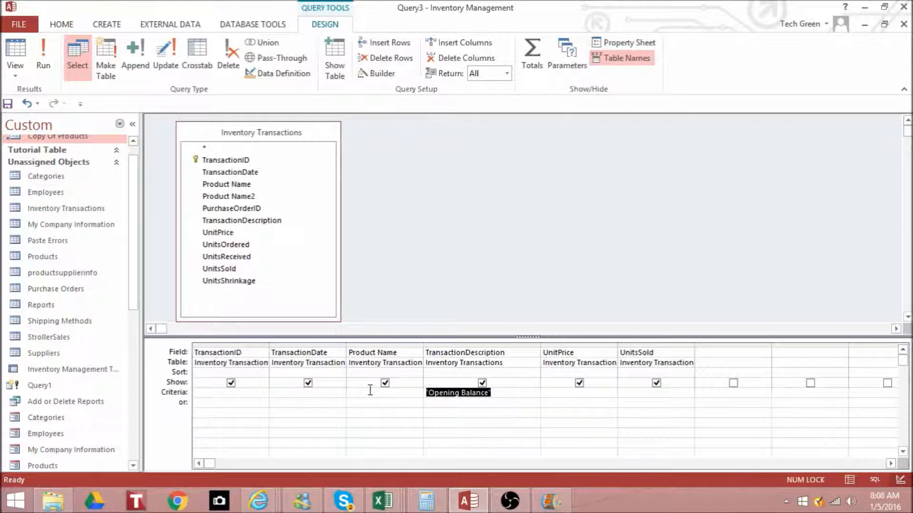
{"action": "key", "text": "Delete"}
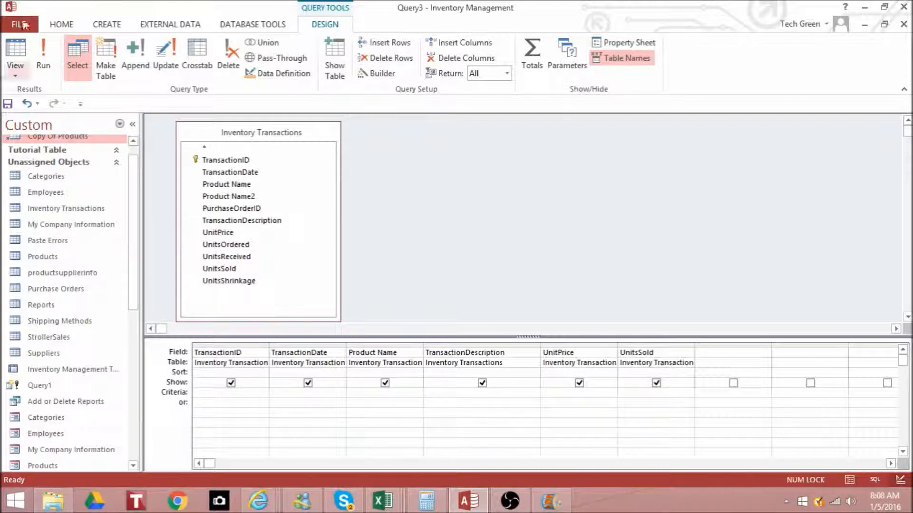
{"action": "left_click", "coordinate": [44, 53]}
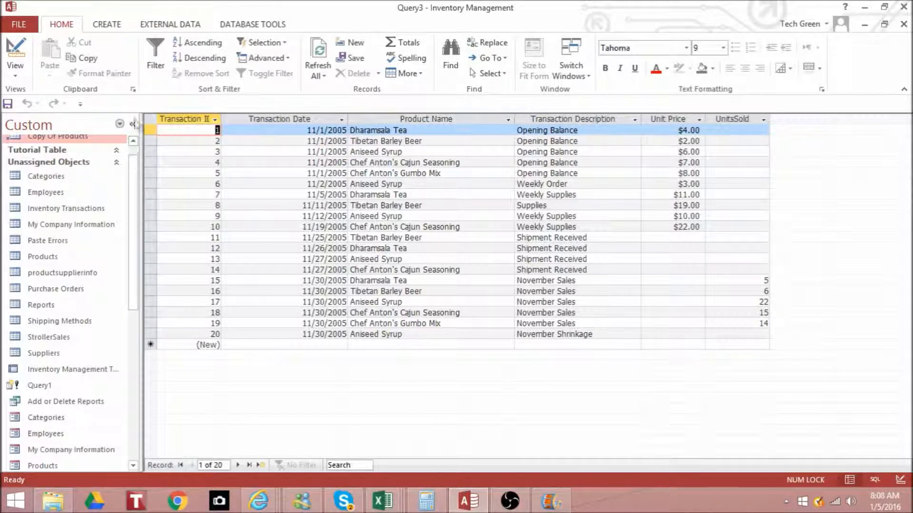
Copy all records of the query results and paste them into a new sheet of the Append workbook in Excel
{"action": "left_click", "coordinate": [153, 119]}
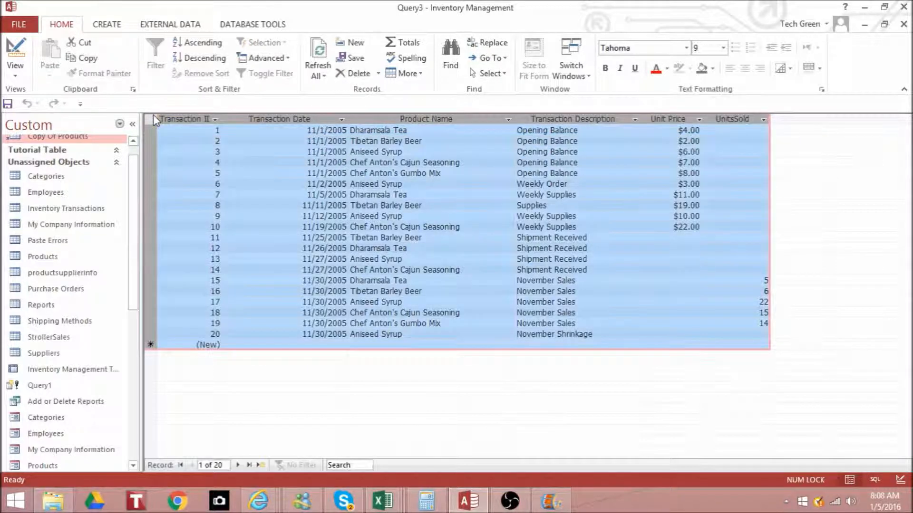
{"action": "right_click", "coordinate": [153, 120]}
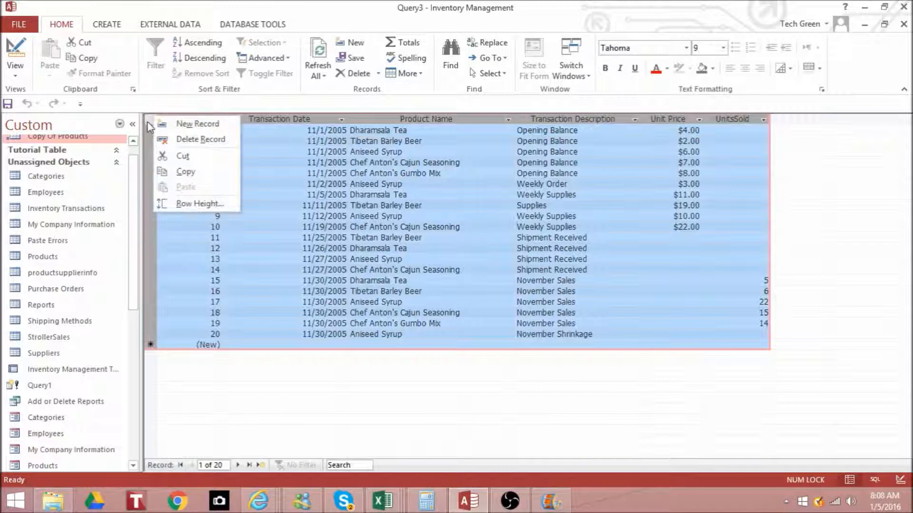
{"action": "left_click", "coordinate": [188, 172]}
{"action": "left_click", "coordinate": [383, 501]}
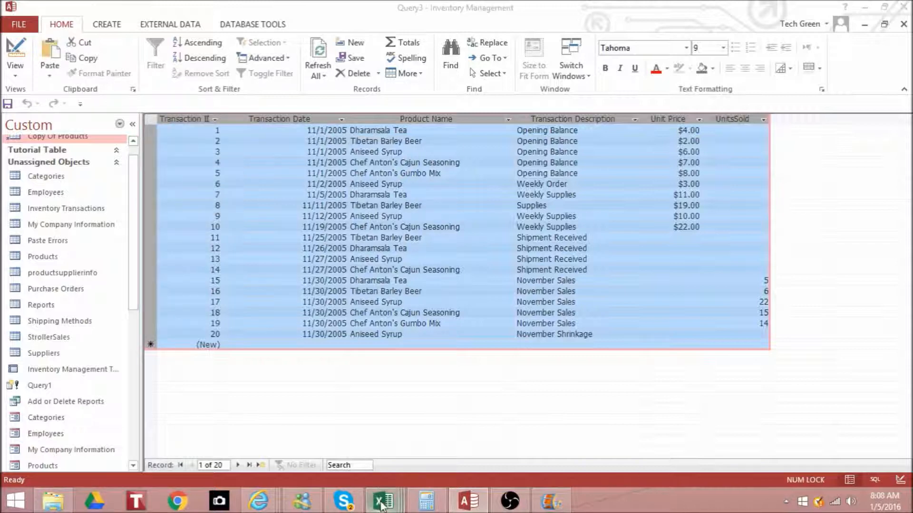
{"action": "left_click", "coordinate": [479, 411]}
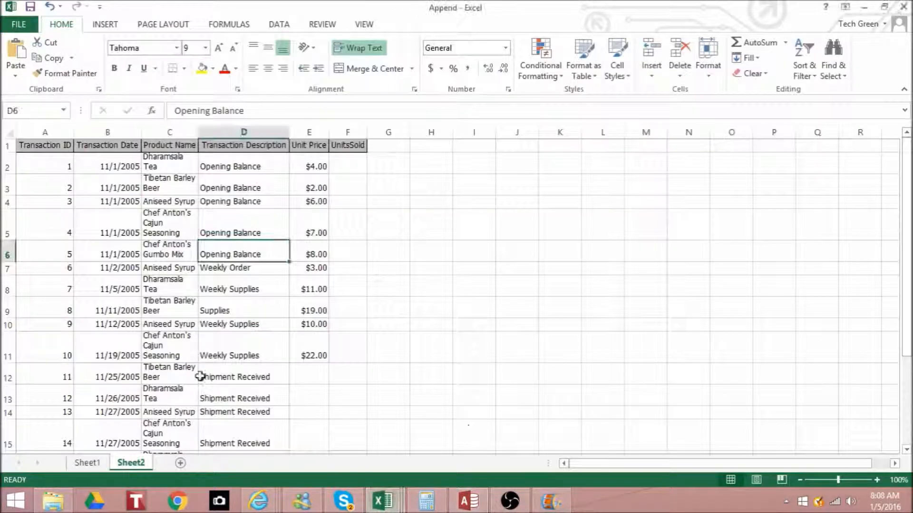
{"action": "left_click", "coordinate": [180, 463]}
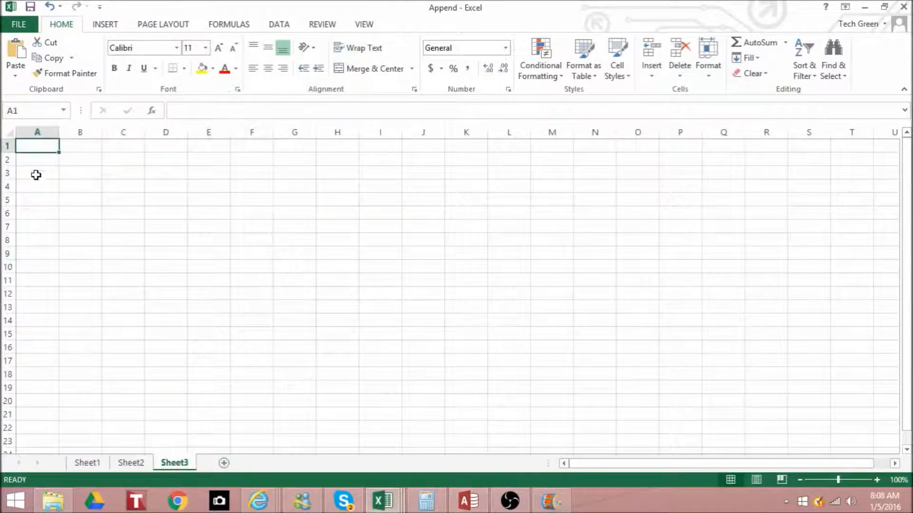
{"action": "key", "text": "ctrl+v"}
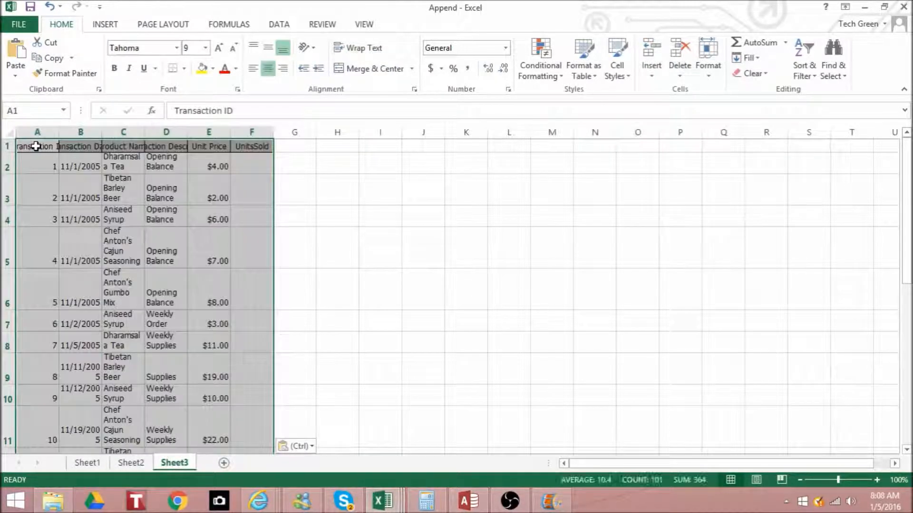
Autofit the column widths across the whole new sheet and turn off text wrapping
{"action": "left_click", "coordinate": [9, 132]}
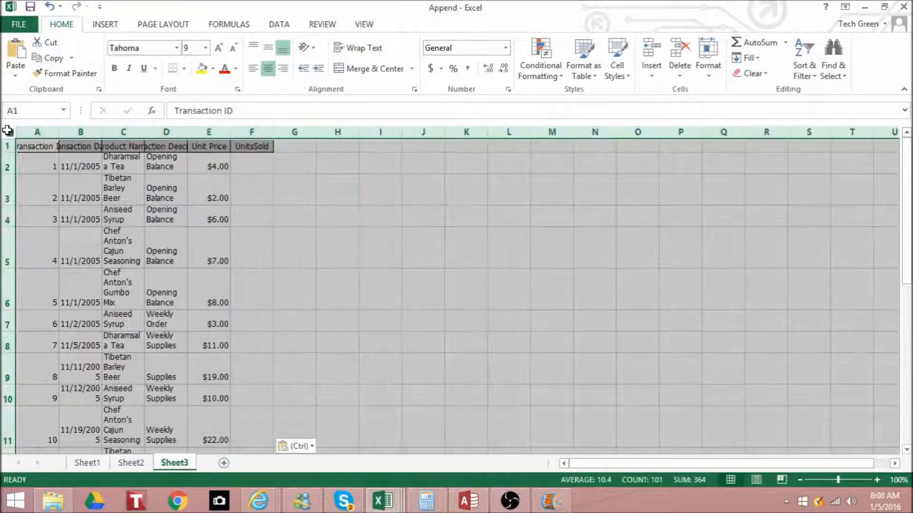
{"action": "double_click", "coordinate": [59, 132]}
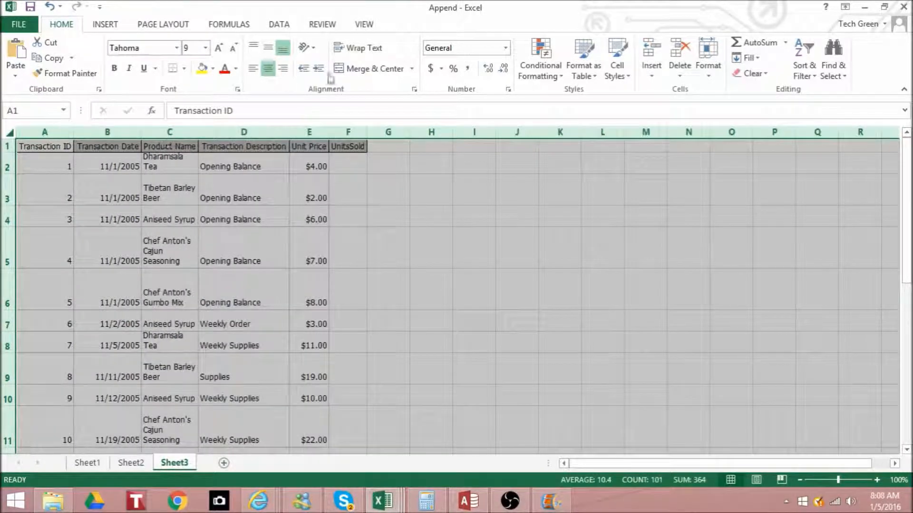
{"action": "left_click", "coordinate": [376, 50]}
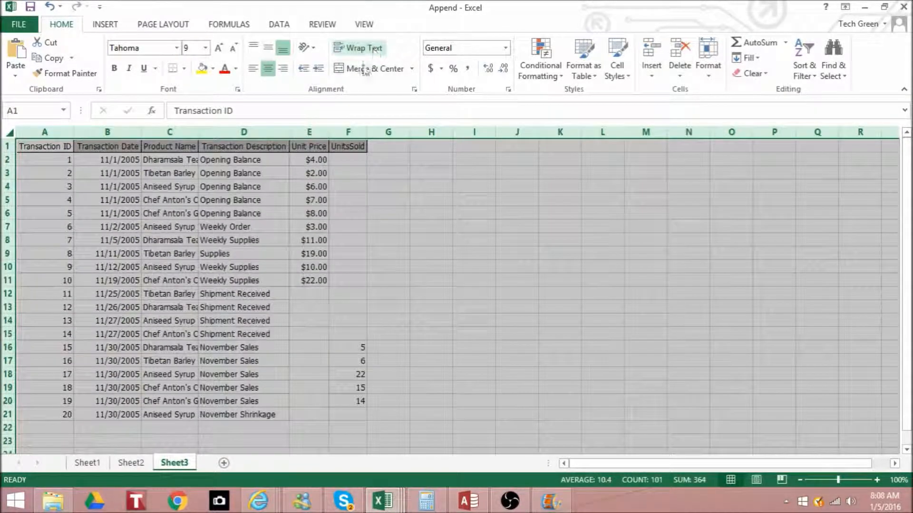
Widen the Product Name column so the full product names fit
{"action": "left_click", "coordinate": [241, 267]}
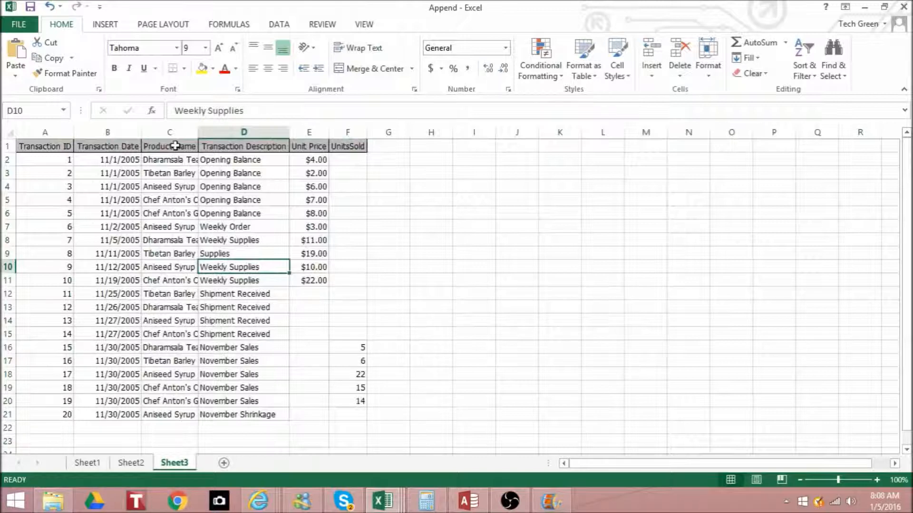
{"action": "left_click_drag", "start_coordinate": [199, 135], "coordinate": [270, 136]}
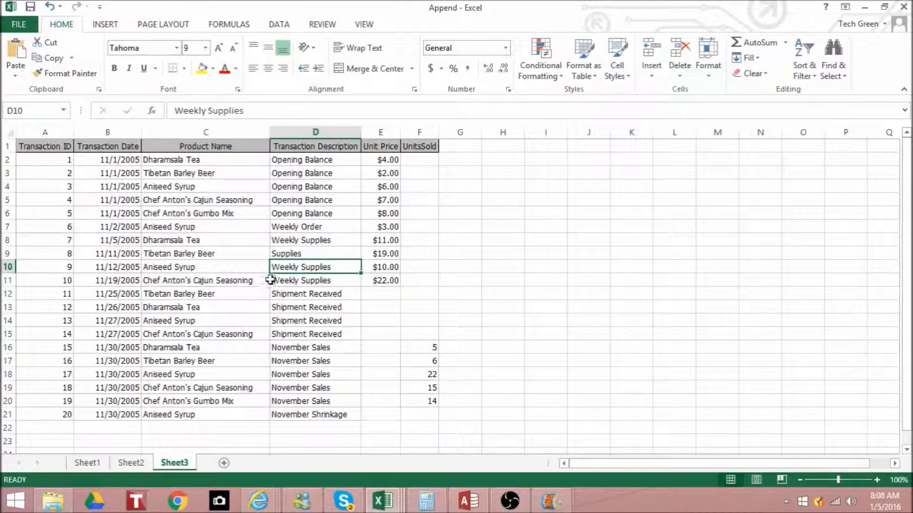
{"action": "left_click", "coordinate": [214, 281]}
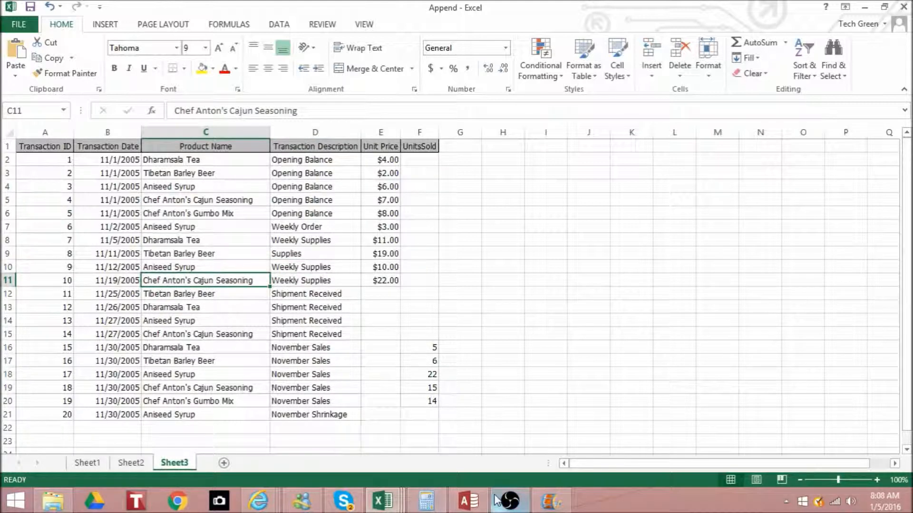
Switch back to Access and start an Excel export of the query, with Query3.xlsx on the Desktop as destination
{"action": "left_click", "coordinate": [479, 504]}
{"action": "left_click", "coordinate": [456, 236]}
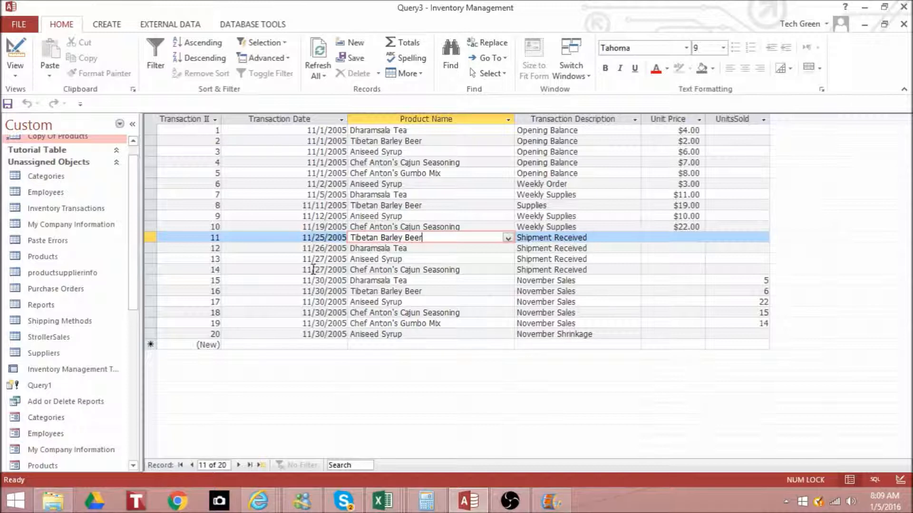
{"action": "left_click", "coordinate": [461, 325]}
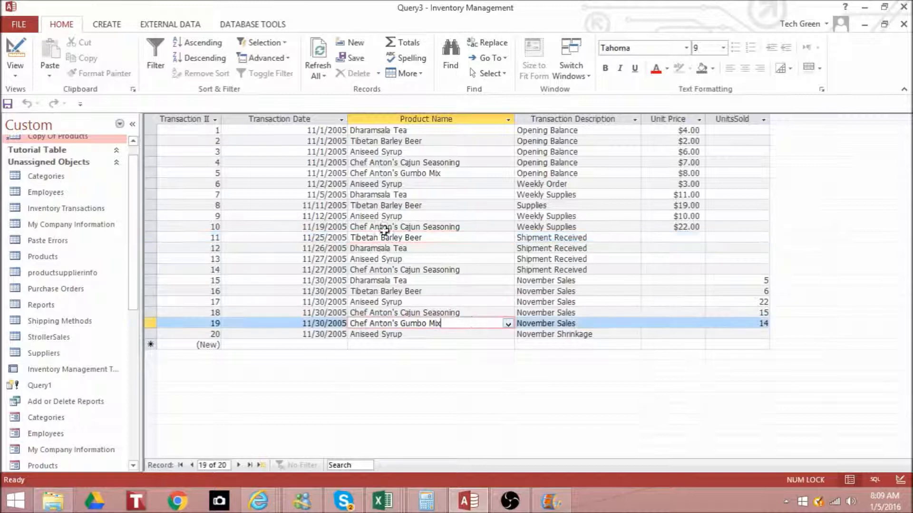
{"action": "left_click", "coordinate": [169, 27]}
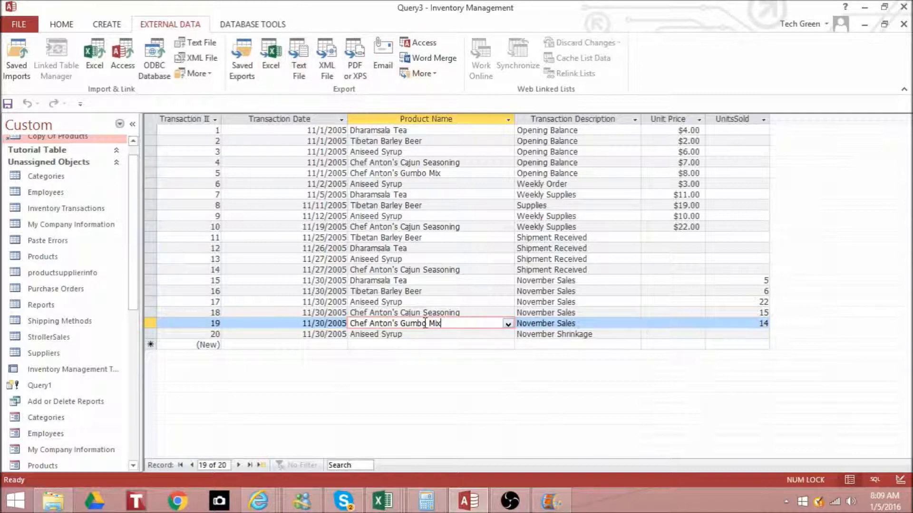
{"action": "left_click", "coordinate": [271, 54]}
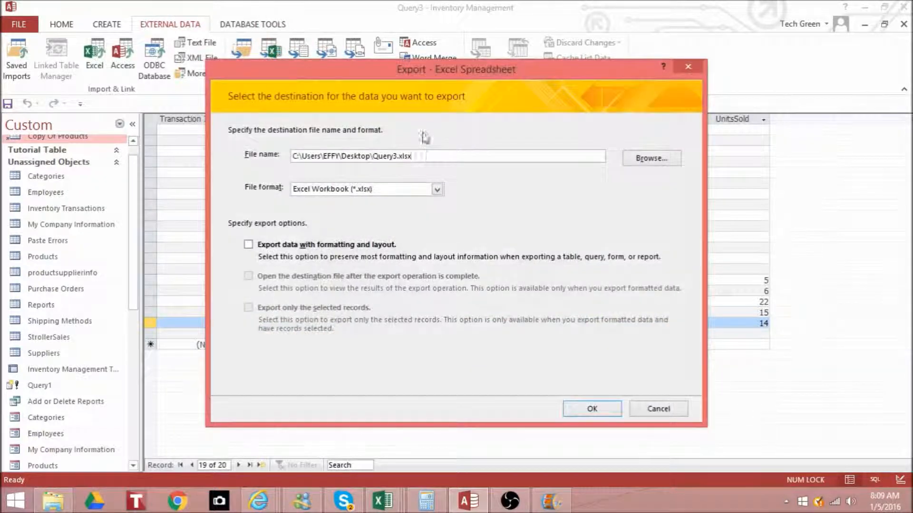
{"action": "left_click_drag", "start_coordinate": [428, 155], "coordinate": [222, 169]}
{"action": "key", "text": "BackSpace"}
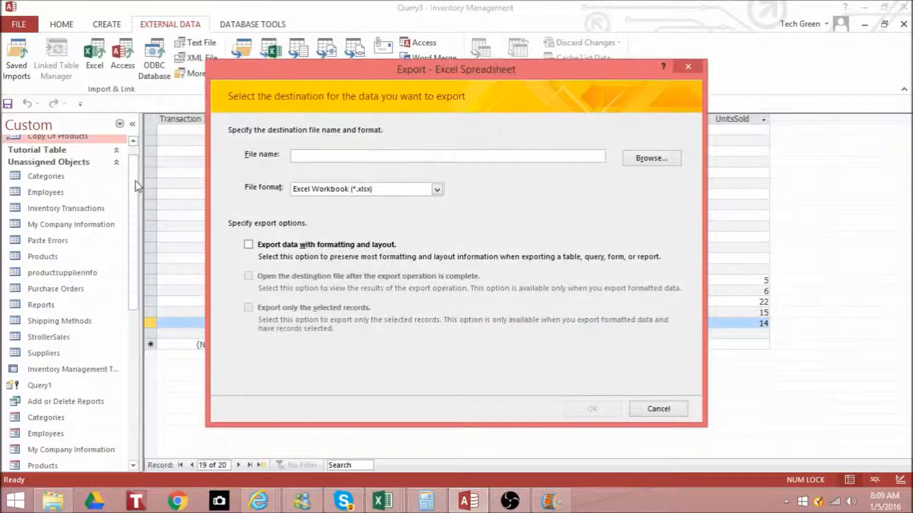
{"action": "left_click", "coordinate": [670, 159]}
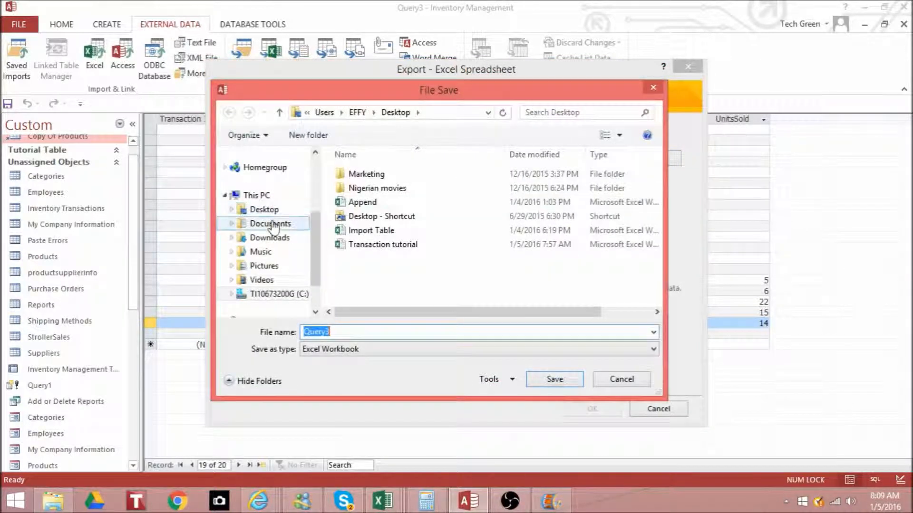
{"action": "left_click", "coordinate": [276, 210]}
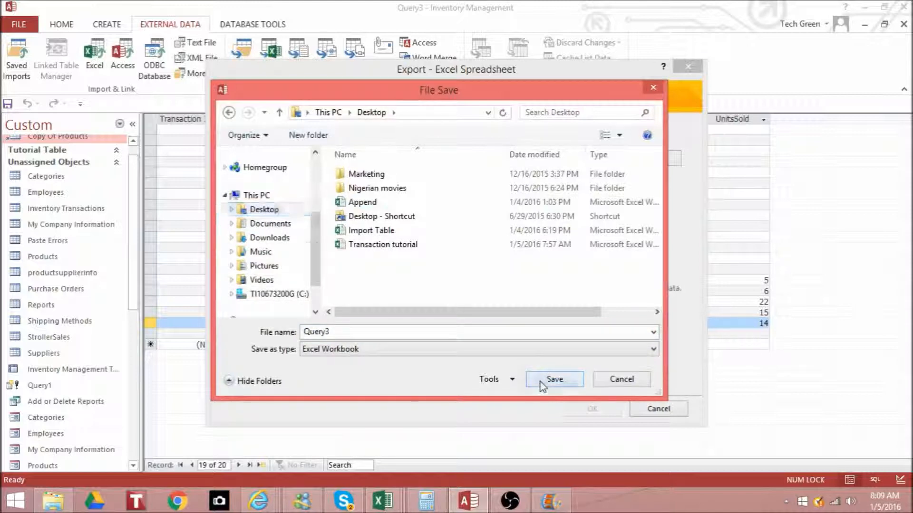
{"action": "left_click", "coordinate": [540, 381]}
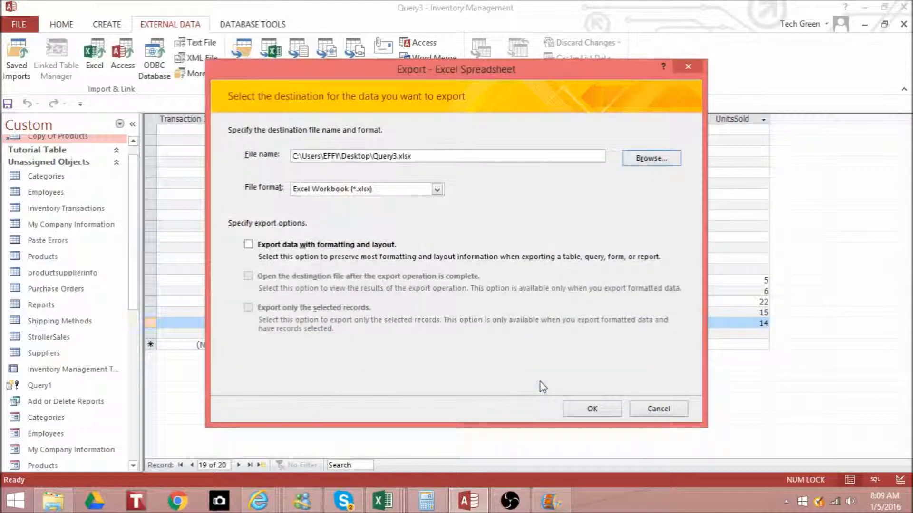
Export the query with formatting and layout, with the destination file set to open after the export
{"action": "left_click", "coordinate": [248, 245]}
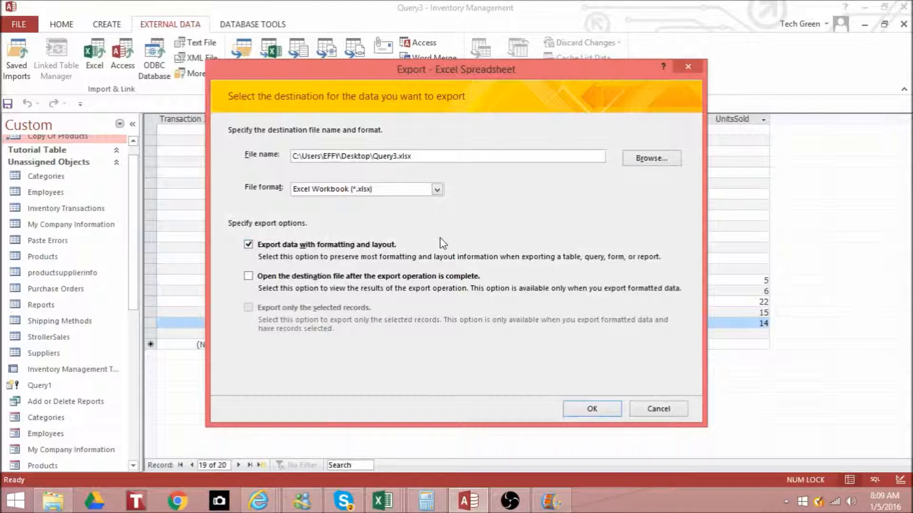
{"action": "left_click_drag", "start_coordinate": [546, 73], "coordinate": [541, 53]}
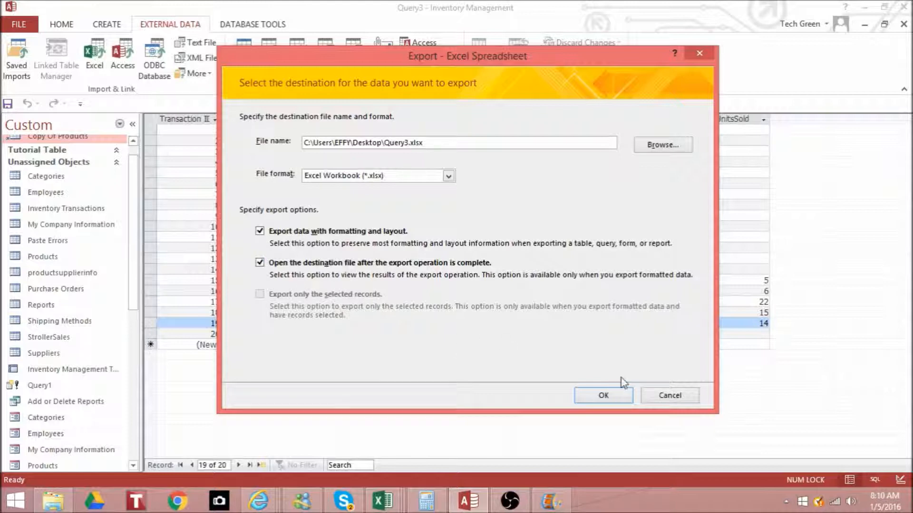
{"action": "left_click", "coordinate": [617, 400]}
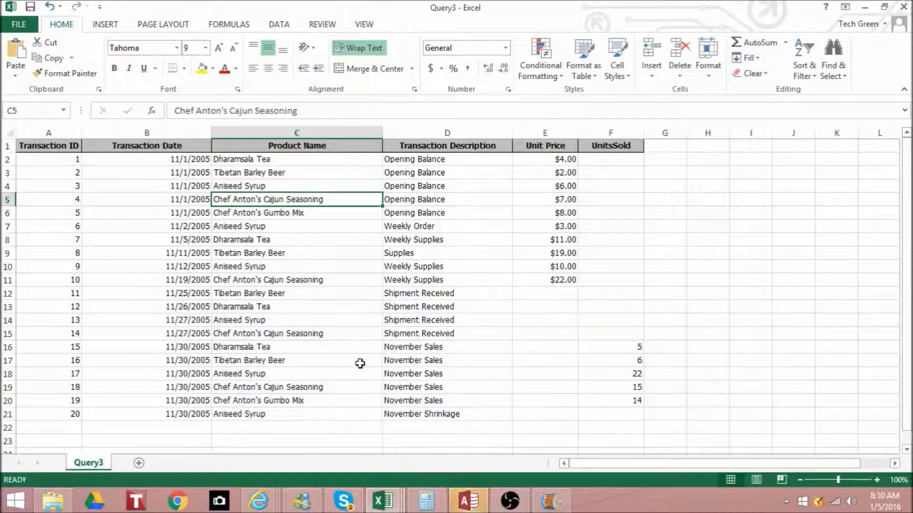
Check the exported Query3 workbook, then return to Access and close the export wizard without saving the export steps
{"action": "left_click", "coordinate": [442, 344]}
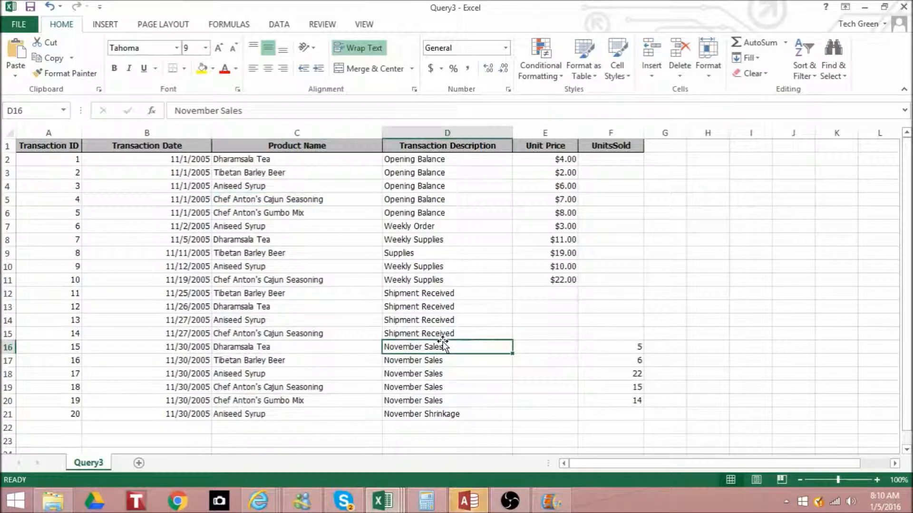
{"action": "left_click", "coordinate": [468, 501]}
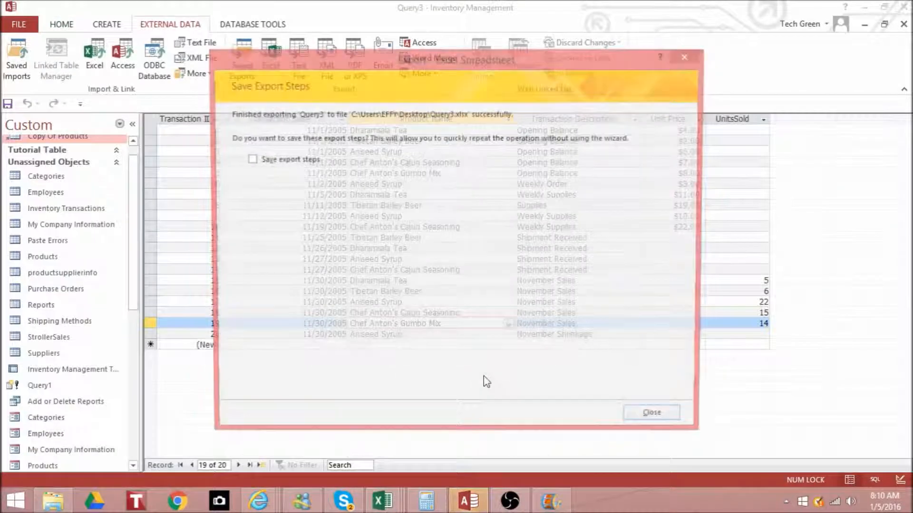
{"action": "left_click", "coordinate": [657, 420]}
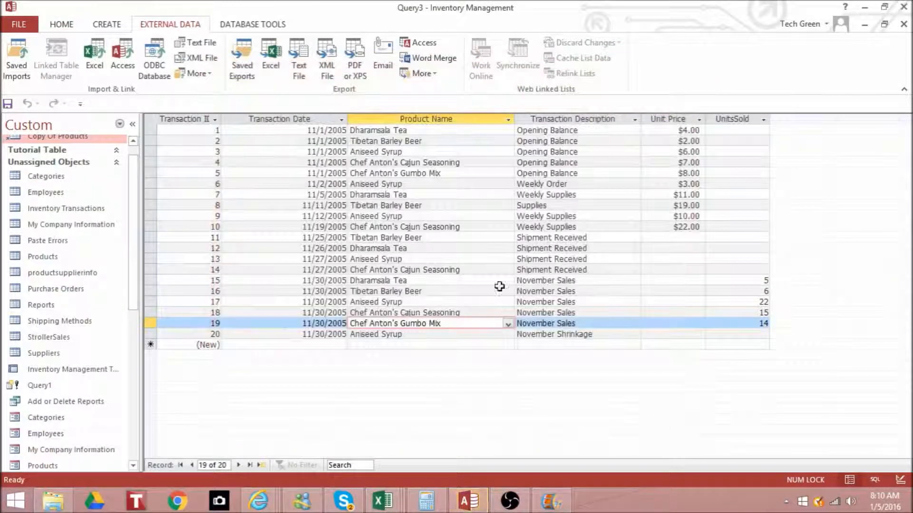